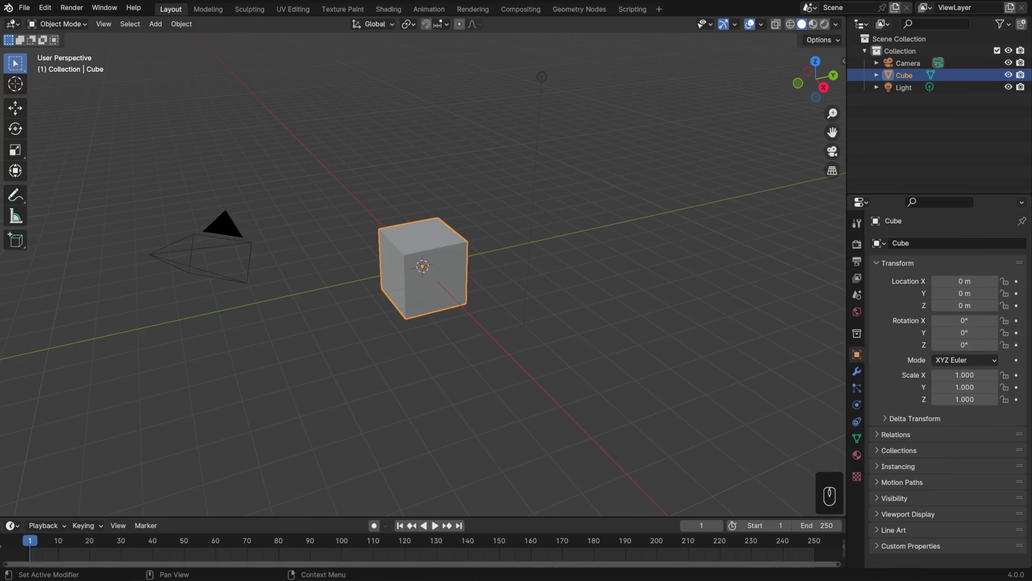
Step: Delete the default cube and add a Grease Pencil Stroke object at the origin
key(Delete)
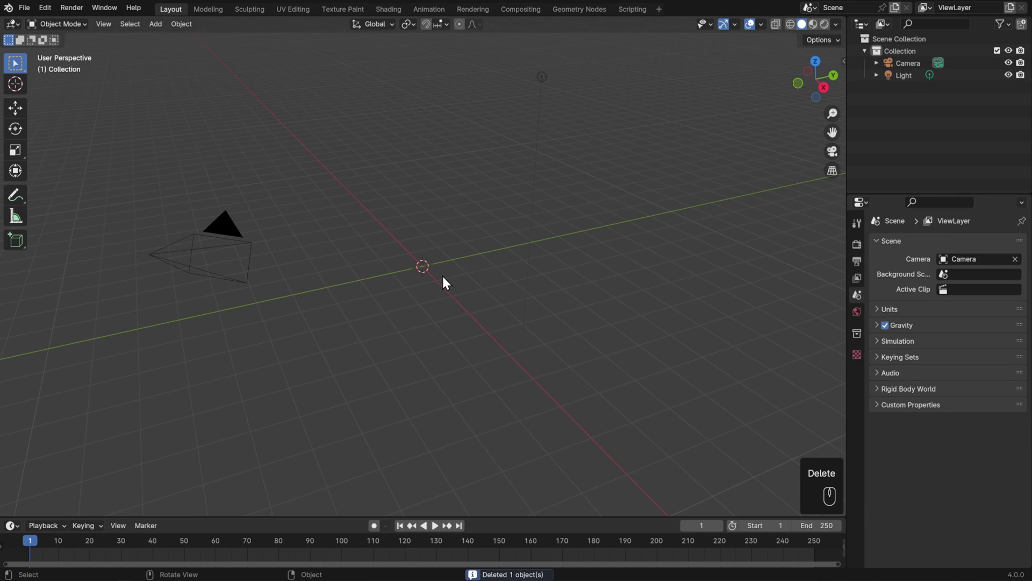
key(shift+a)
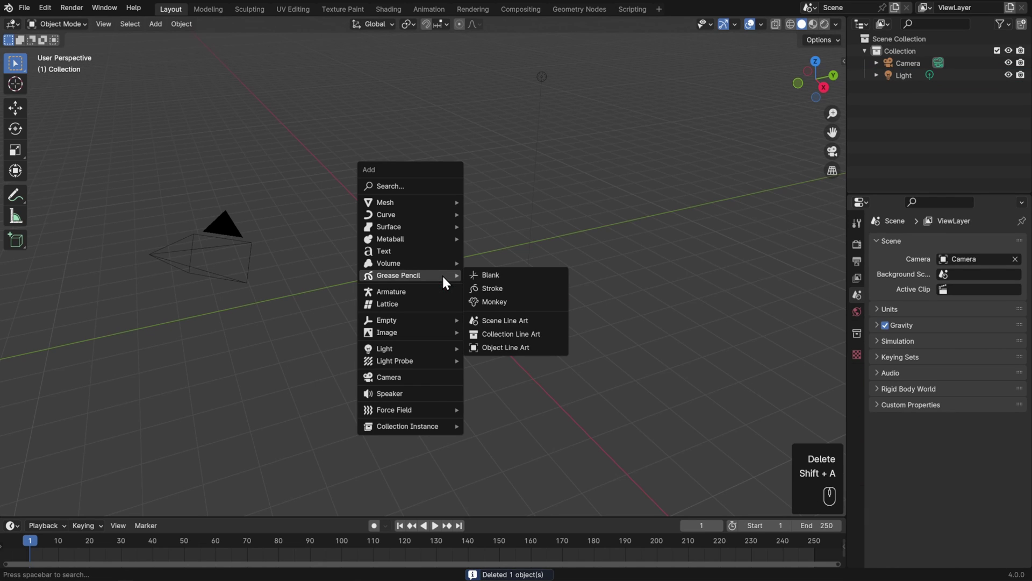
click(491, 289)
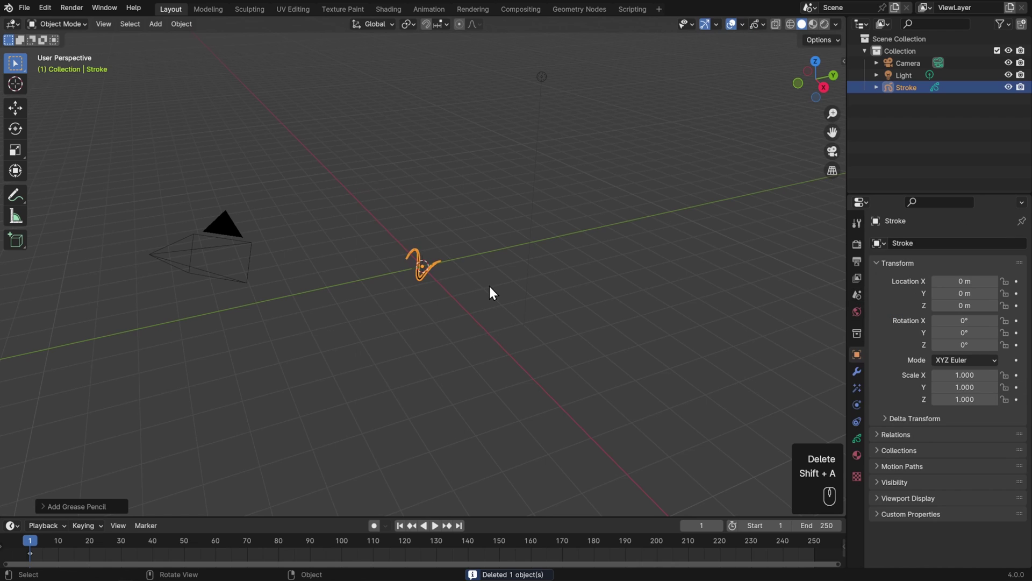
key(KP_Decimal)
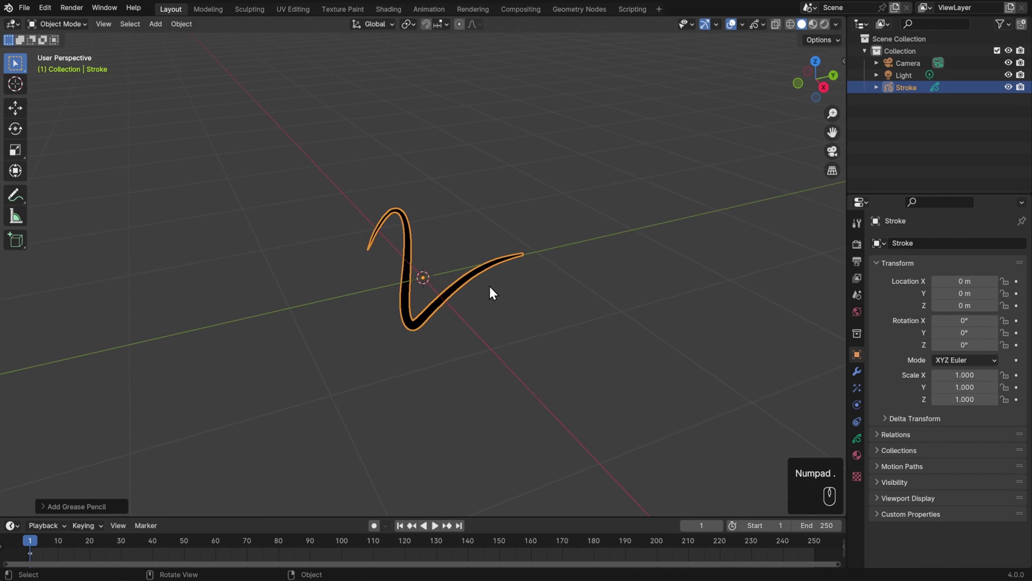
mouse_move(489, 287)
middle_down()
mouse_move(529, 288)
mouse_move(468, 287)
mouse_move(539, 283)
middle_up()
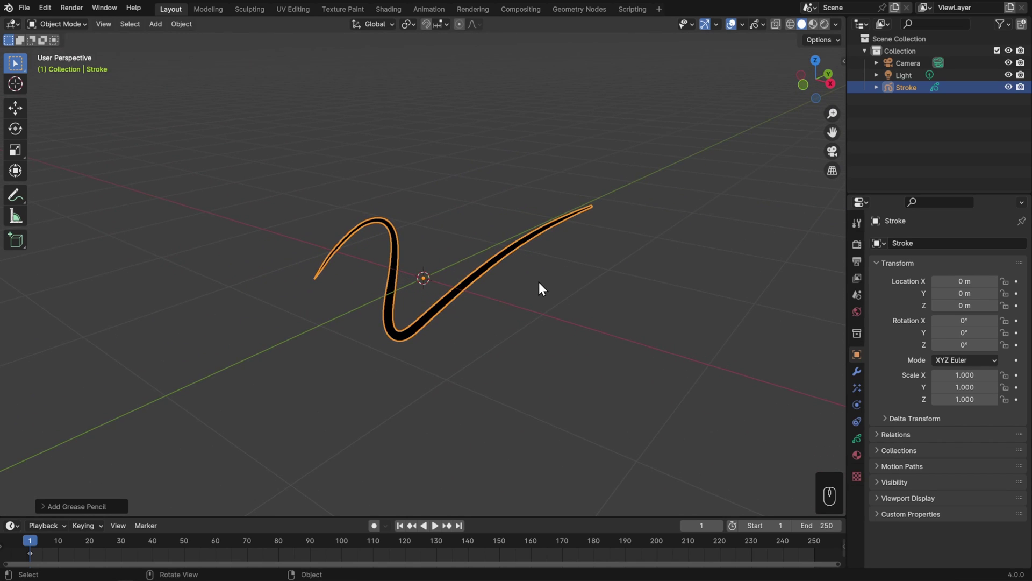
Step: Try to move a point near the end of the stroke in Edit Mode
key(Tab)
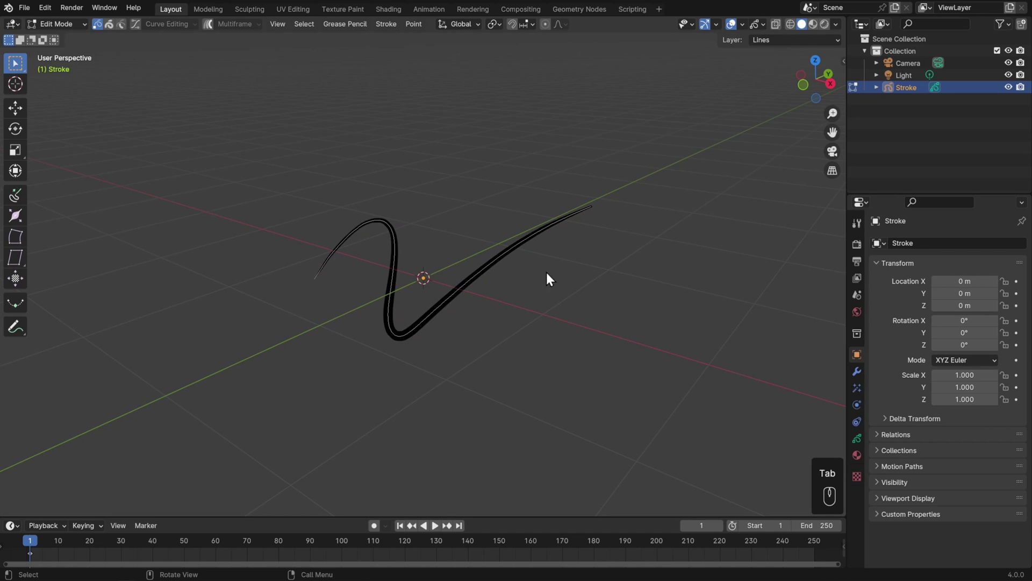
click(588, 207)
middle_drag(531, 253, 494, 289)
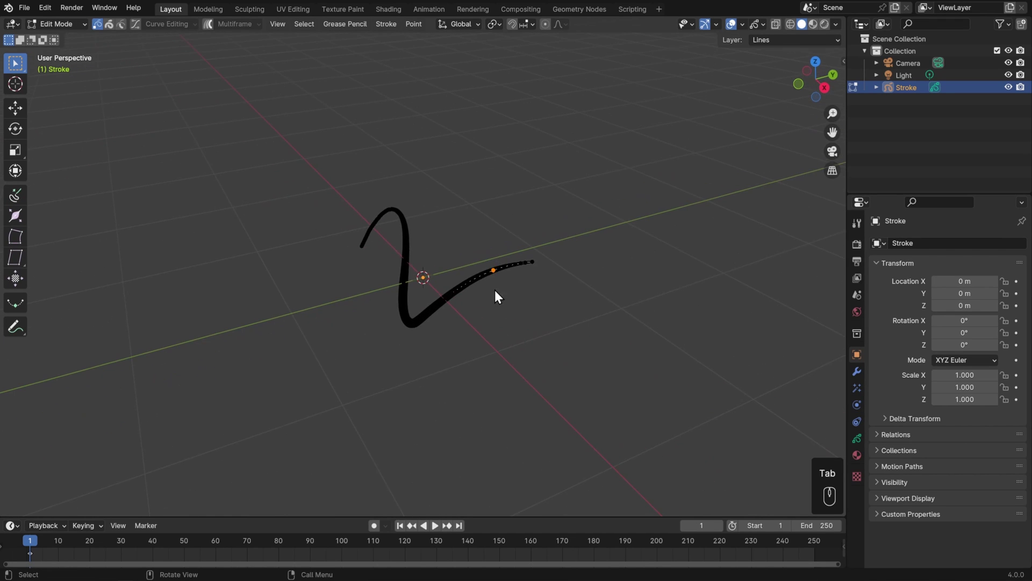
key(g)
right_click(567, 305)
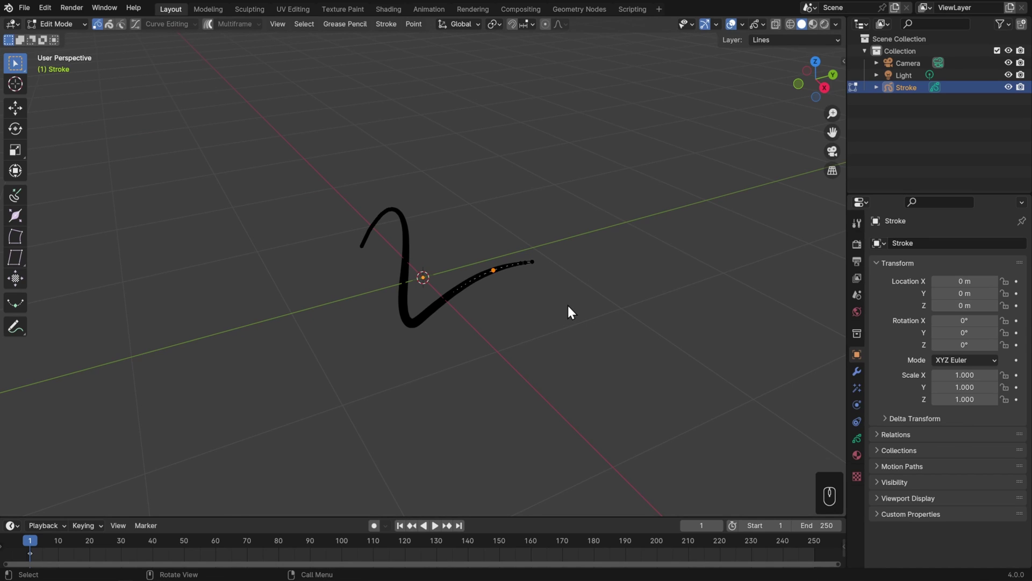
Step: Switch to Draw Mode and try a freehand zigzag pencil stroke beside the existing stroke
click(69, 25)
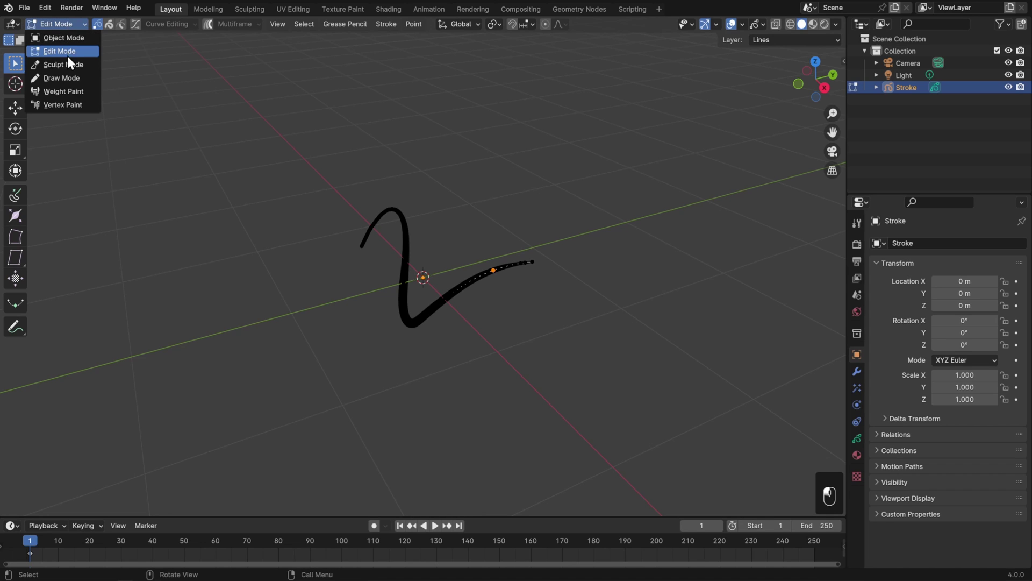
click(67, 78)
middle_drag(212, 173, 304, 113)
mouse_move(304, 113)
mouse_down()
mouse_move(329, 171)
mouse_move(251, 263)
mouse_move(265, 315)
mouse_up()
mouse_move(264, 315)
middle_down()
mouse_move(388, 294)
mouse_move(486, 260)
middle_up()
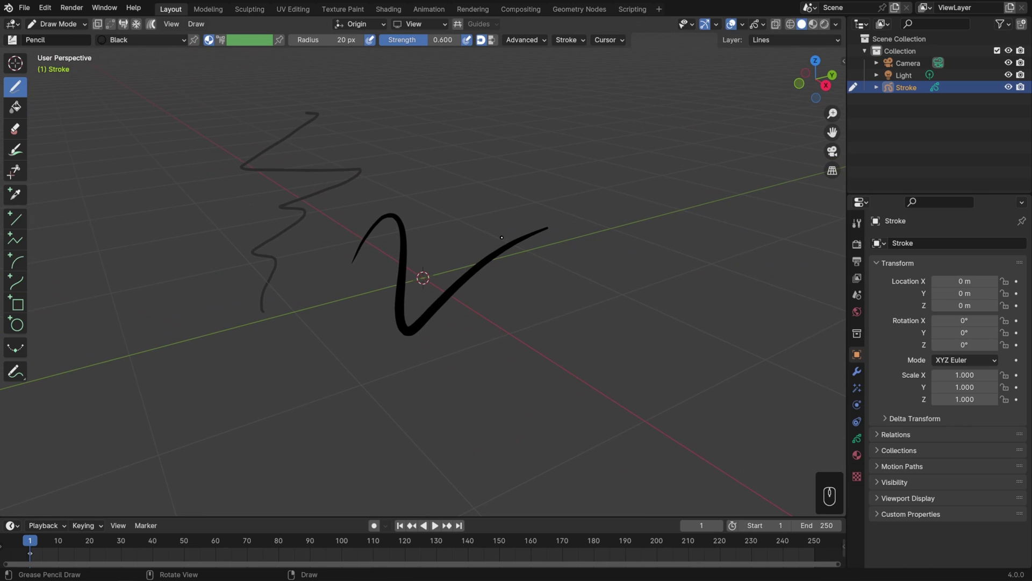
key(ctrl+z)
Step: Erase the entire existing Grease Pencil stroke with the Erase tool
click(15, 128)
middle_drag(334, 221, 393, 214)
mouse_move(597, 194)
mouse_down()
mouse_move(576, 186)
mouse_move(383, 344)
mouse_move(282, 308)
mouse_move(478, 340)
mouse_up()
Step: Try a freehand stroke near the origin with the Draw tool and the Pencil brush
click(22, 90)
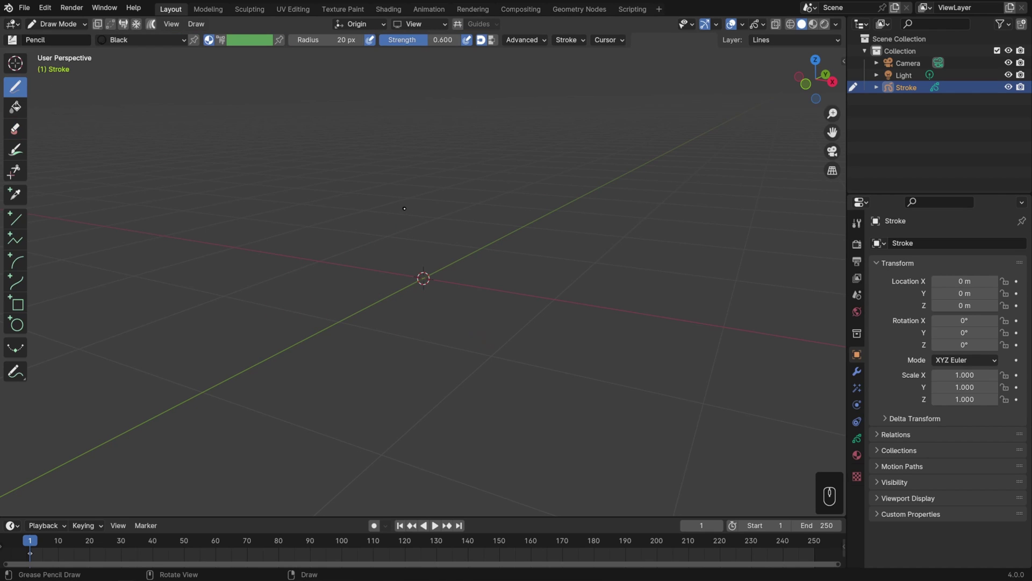
mouse_move(404, 208)
mouse_down()
mouse_move(366, 220)
mouse_move(379, 262)
mouse_move(467, 309)
mouse_move(459, 338)
mouse_up()
key(ctrl+z)
Step: Switch the brush to Ink Pen and try it with a freehand zigzag stroke across the origin
click(17, 42)
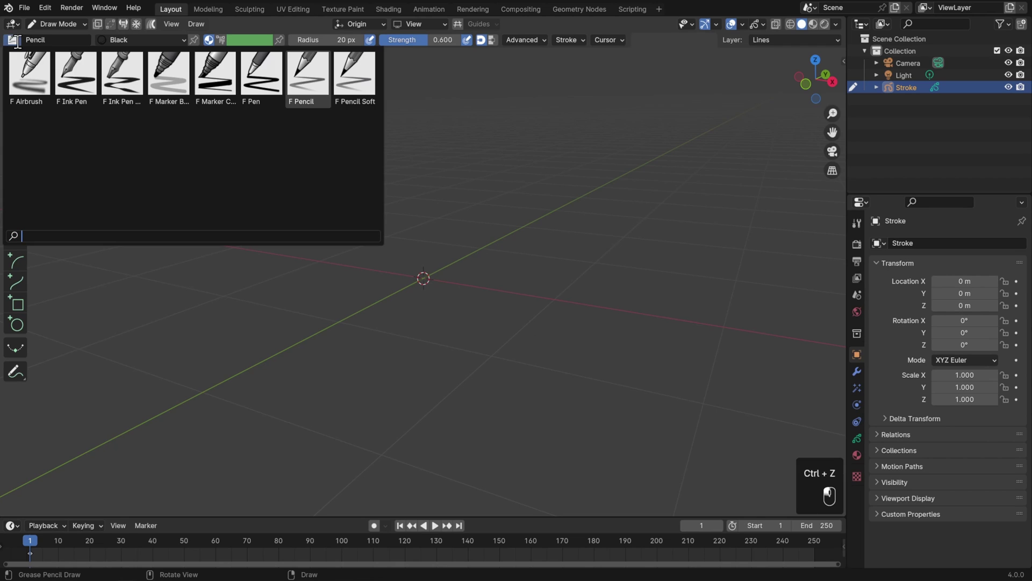
click(75, 73)
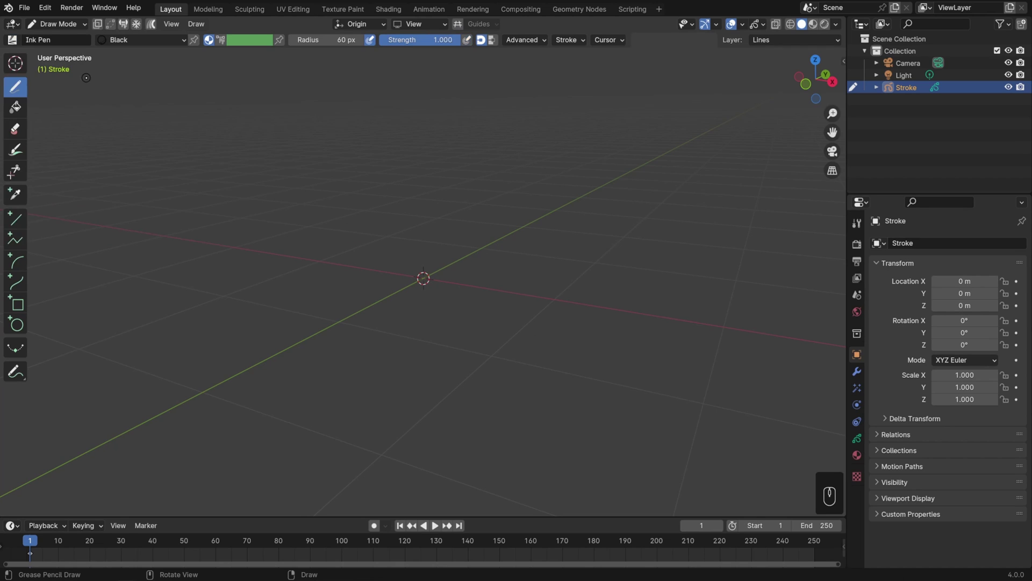
mouse_move(389, 230)
mouse_down()
mouse_move(435, 229)
mouse_move(455, 252)
mouse_move(463, 303)
mouse_move(551, 309)
mouse_up()
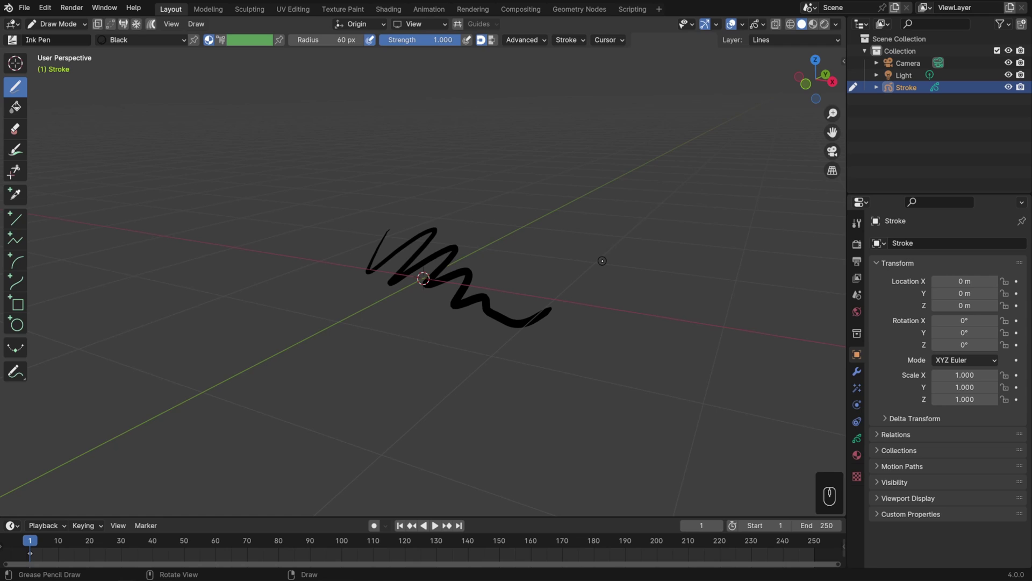
key(ctrl+z)
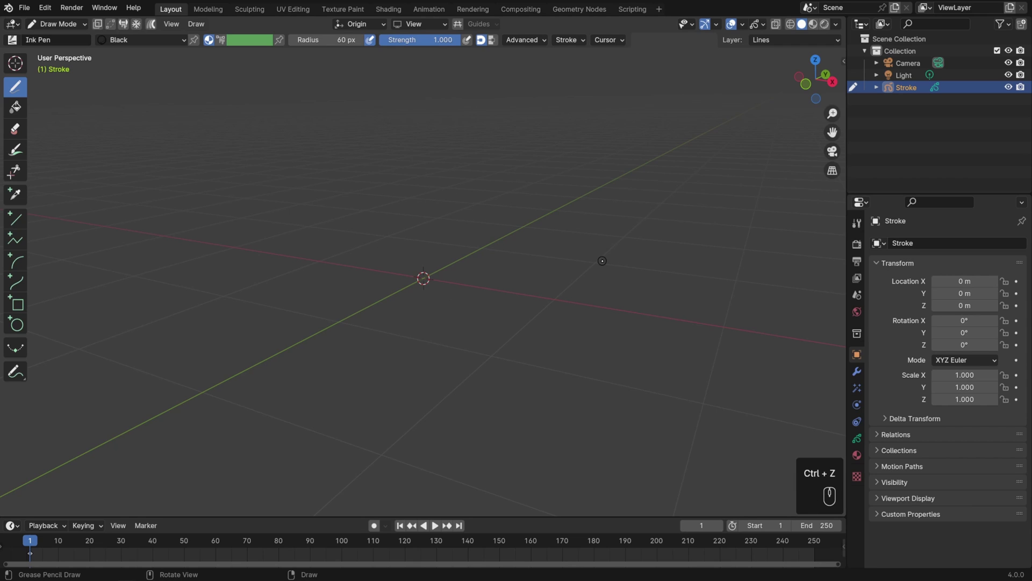
Step: Return to Object Mode and add a UV sphere with smooth shading
click(76, 22)
click(73, 40)
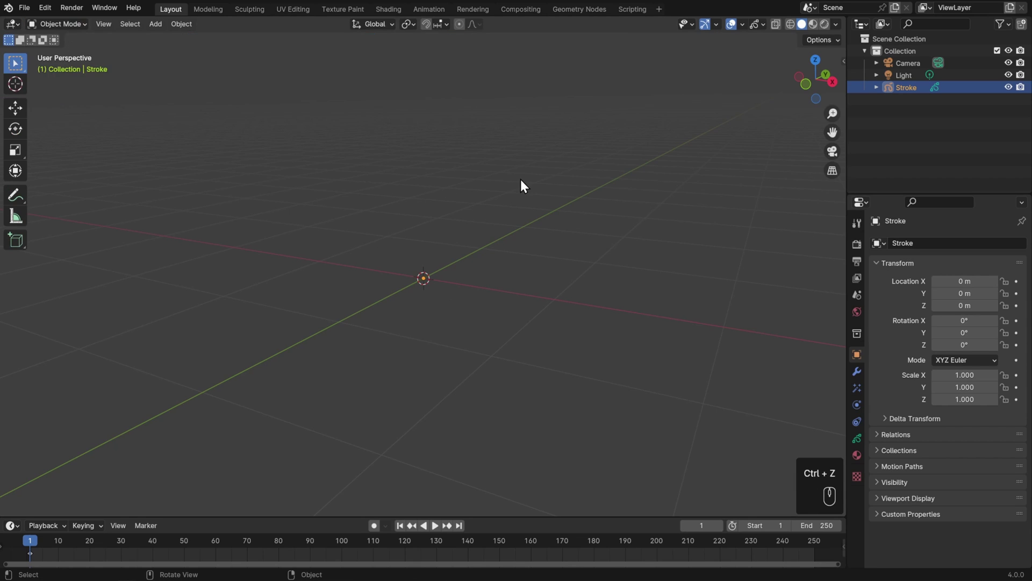
key(shift+a)
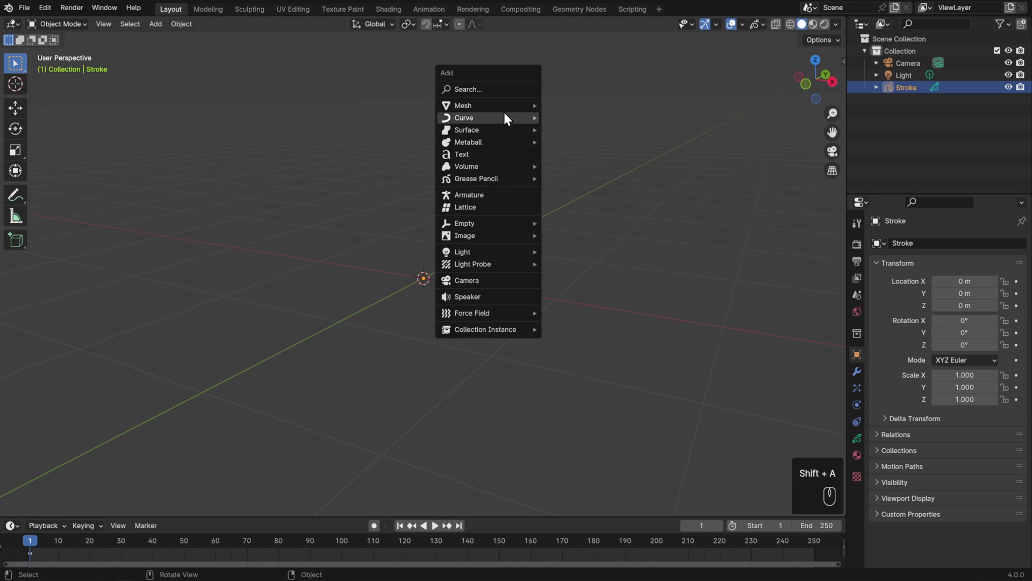
mouse_move(505, 106)
click(584, 139)
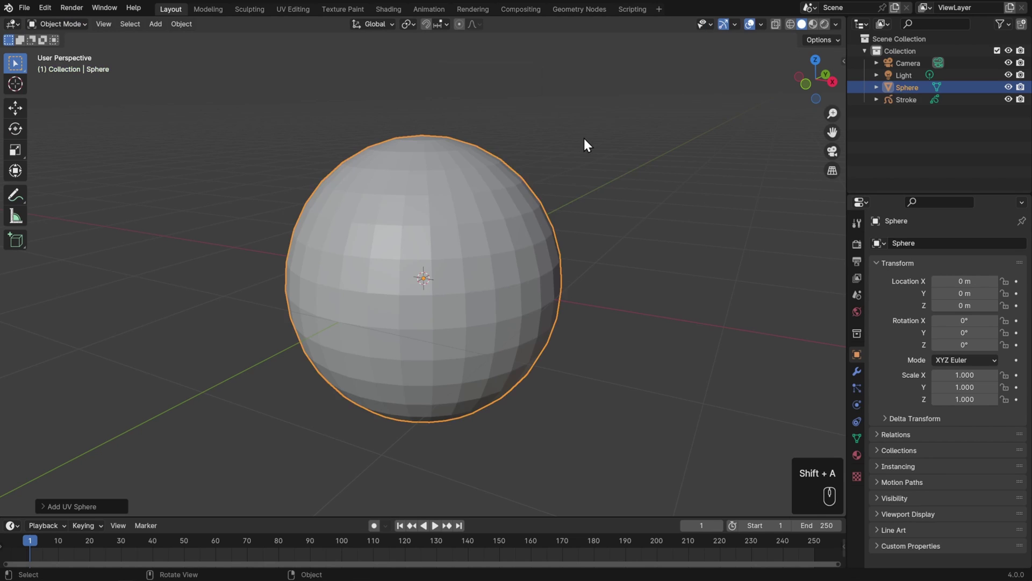
right_click(584, 138)
click(584, 138)
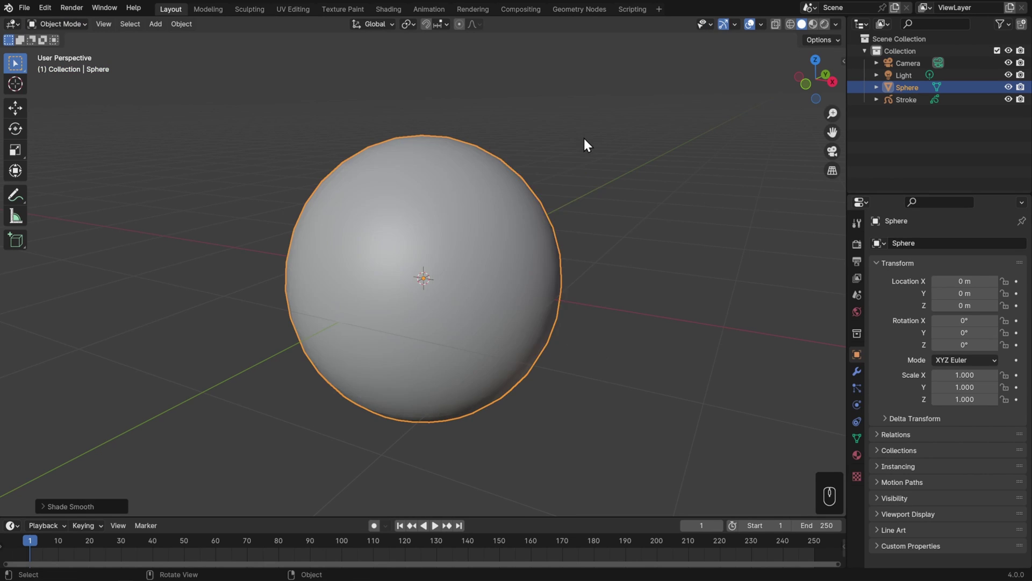
Step: Put the Stroke object into Draw Mode and try a freehand stroke over the sphere
click(905, 100)
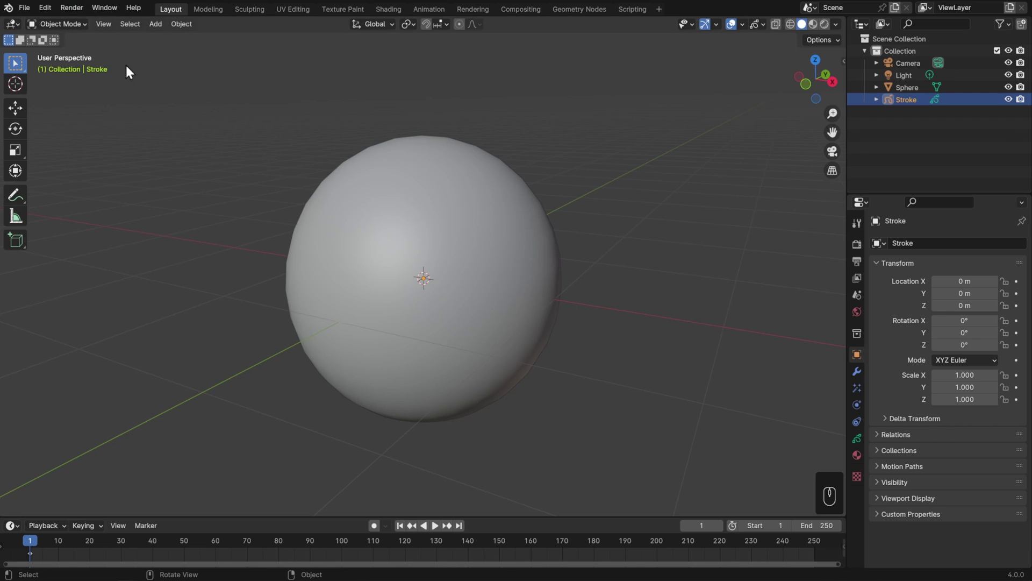
key(ctrl+Tab)
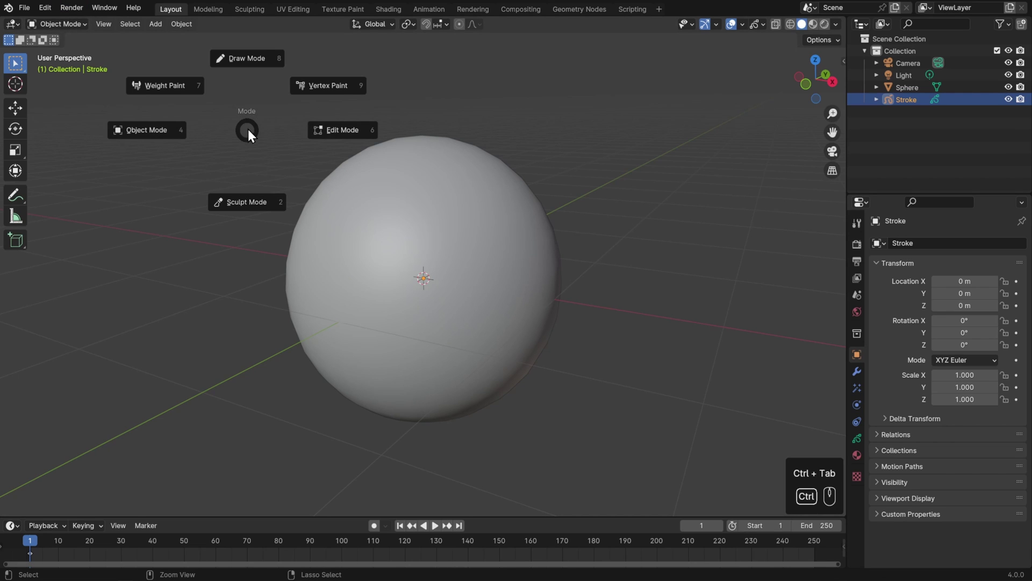
click(253, 46)
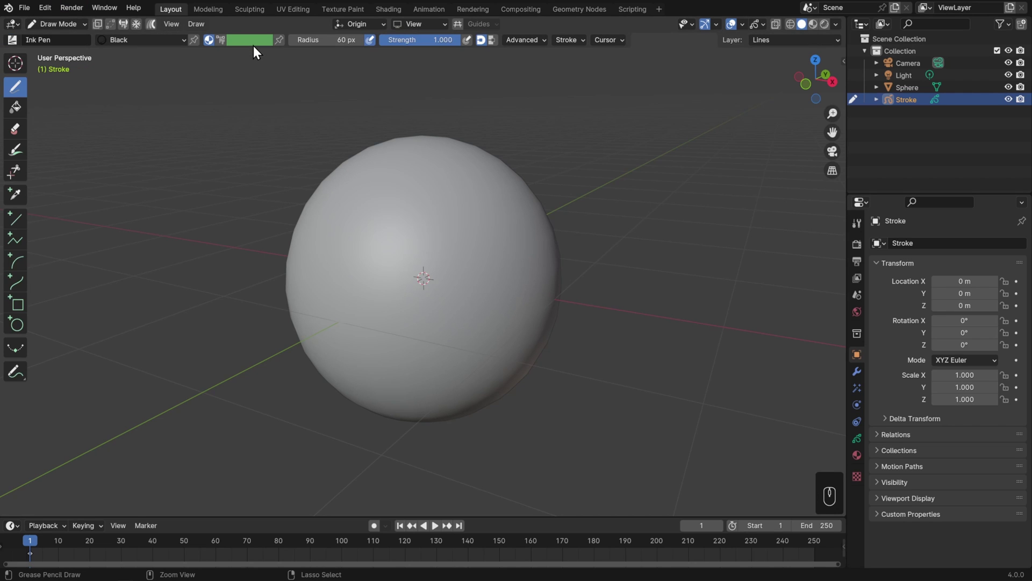
mouse_move(332, 110)
mouse_down()
mouse_move(376, 133)
mouse_move(294, 154)
mouse_up()
key(ctrl+z)
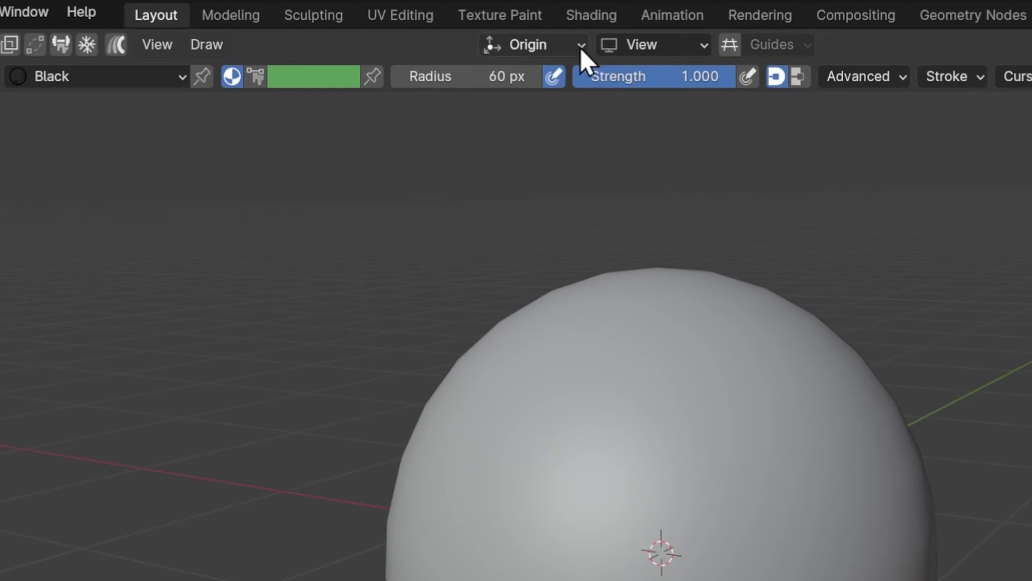
Step: Set the stroke placement to Surface and try two freehand strokes on the sphere
click(381, 22)
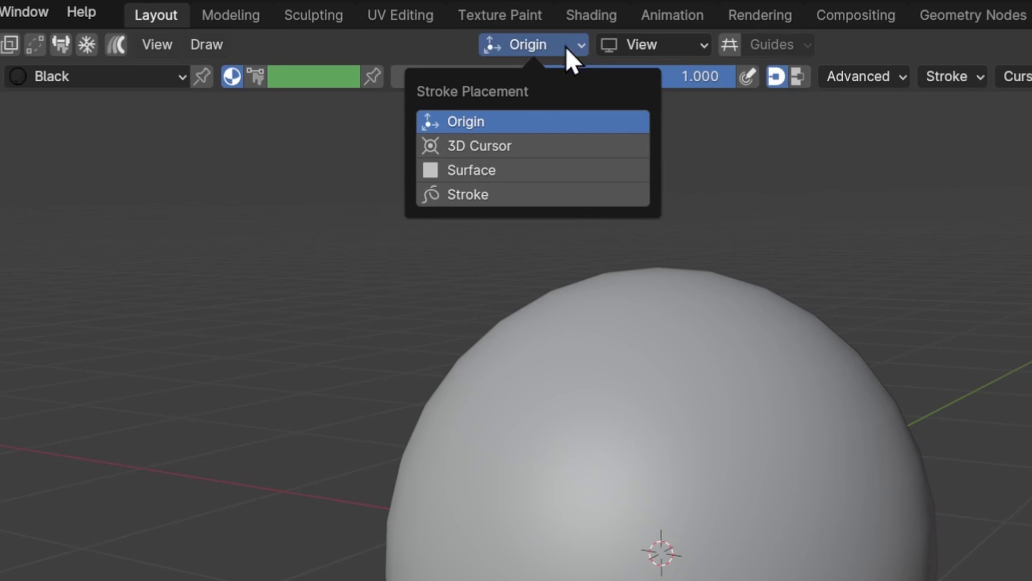
click(524, 173)
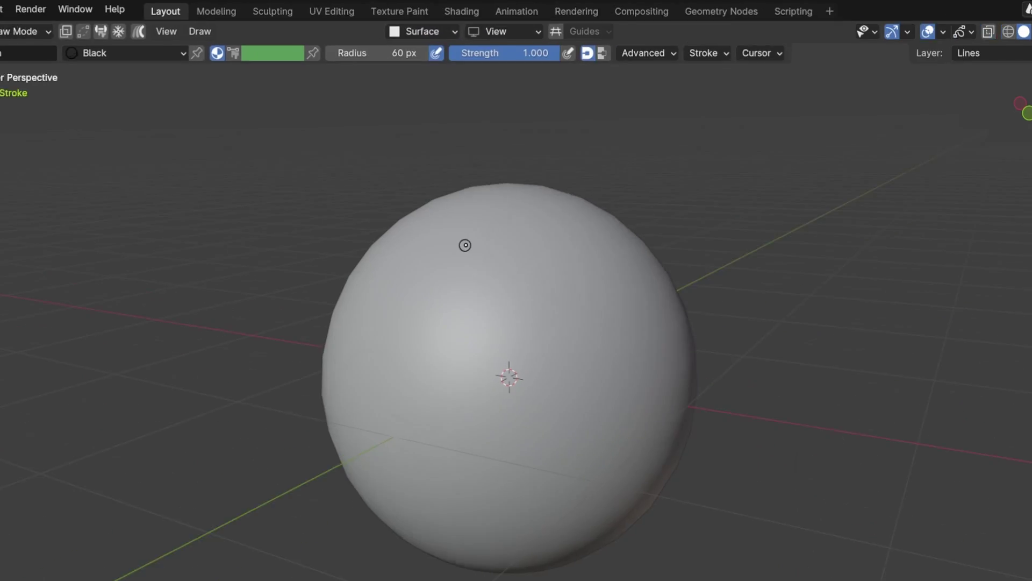
drag(602, 356, 594, 467)
mouse_move(389, 236)
mouse_down()
mouse_move(418, 333)
mouse_move(488, 264)
mouse_move(497, 237)
mouse_up()
mouse_move(498, 236)
middle_down()
mouse_move(431, 237)
mouse_move(523, 230)
middle_up()
key(ctrl+z)
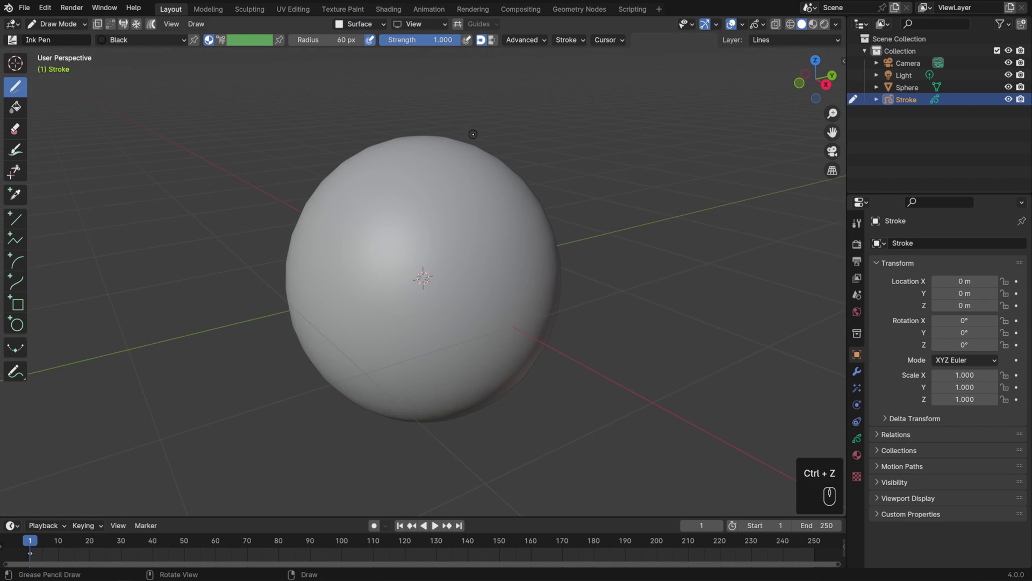
Step: Set the surface stroke placement offset to 0.01
click(373, 24)
click(372, 128)
text(.01)
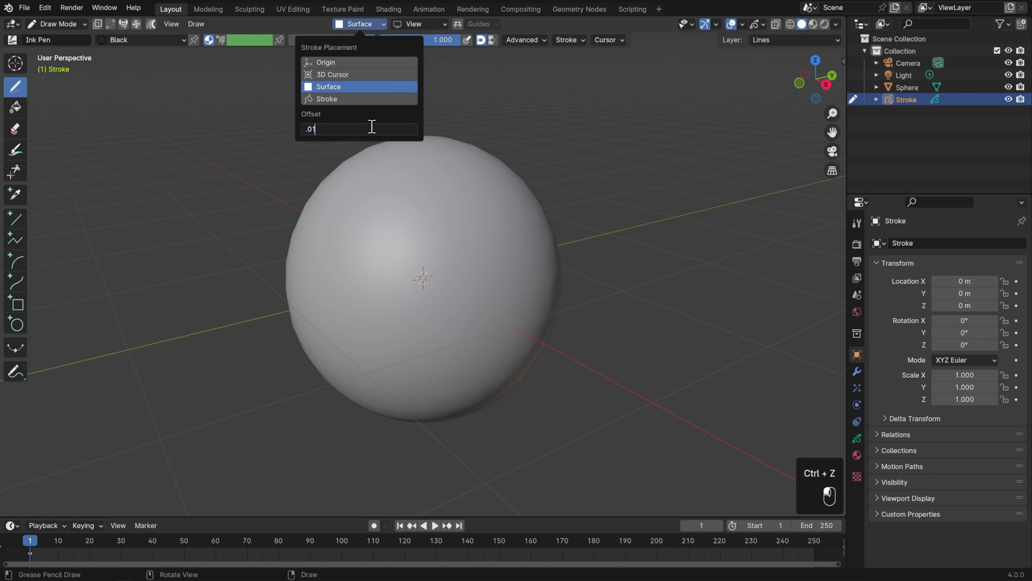
key(Return)
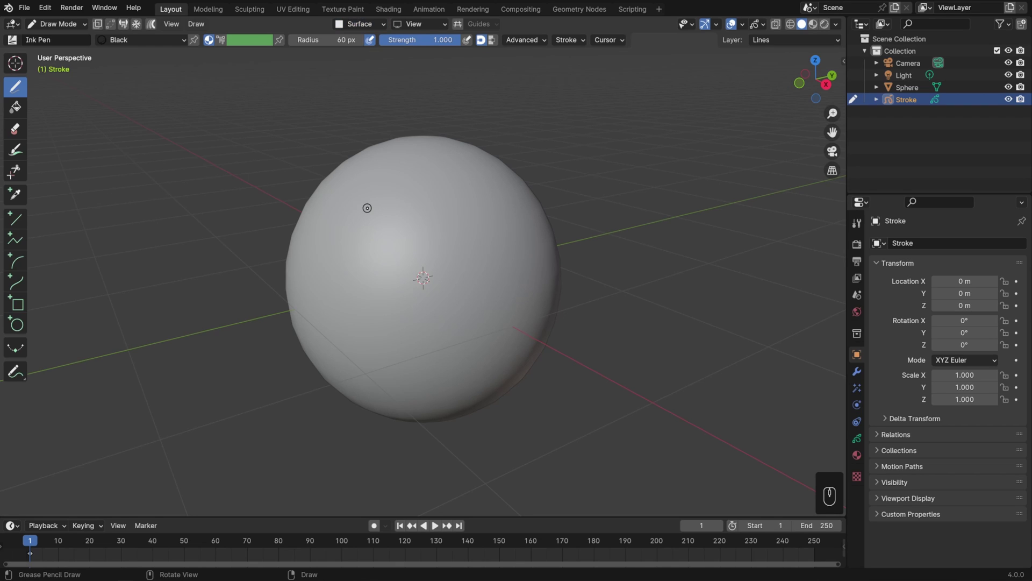
Step: Draw a face on the sphere in front view, with two half-lidded eyes, filled pupils and a small smile
key(KP_1)
scroll(537, 321, up, 4)
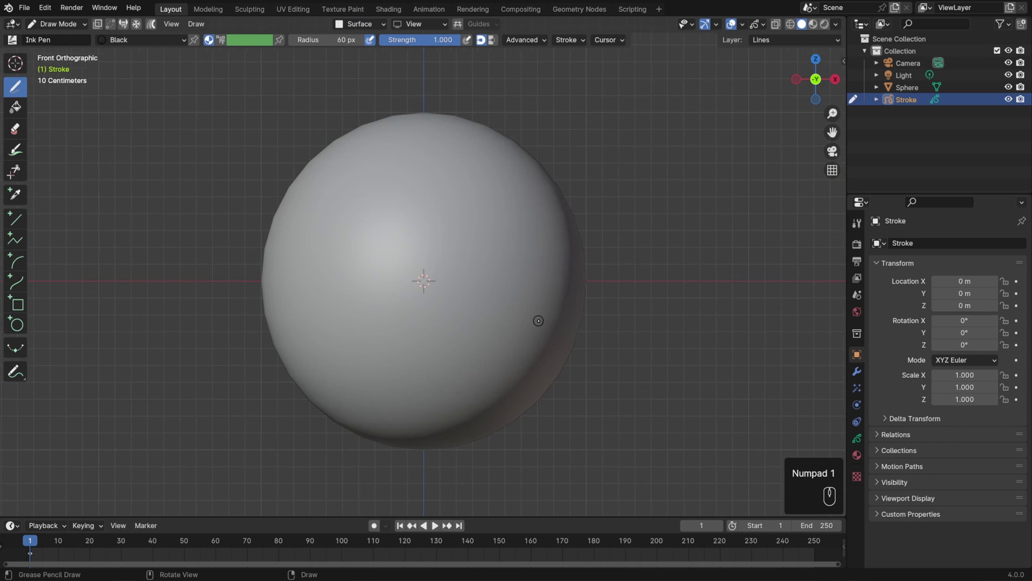
drag(327, 209, 385, 198)
mouse_move(324, 218)
mouse_down()
mouse_move(324, 242)
mouse_move(385, 202)
mouse_move(484, 194)
mouse_up()
mouse_move(422, 204)
mouse_down()
mouse_move(427, 270)
mouse_move(478, 211)
mouse_up()
mouse_move(437, 288)
mouse_down()
mouse_move(437, 269)
mouse_move(446, 271)
mouse_up()
mouse_move(353, 296)
mouse_down()
mouse_move(346, 272)
mouse_move(353, 280)
mouse_up()
drag(382, 363, 430, 360)
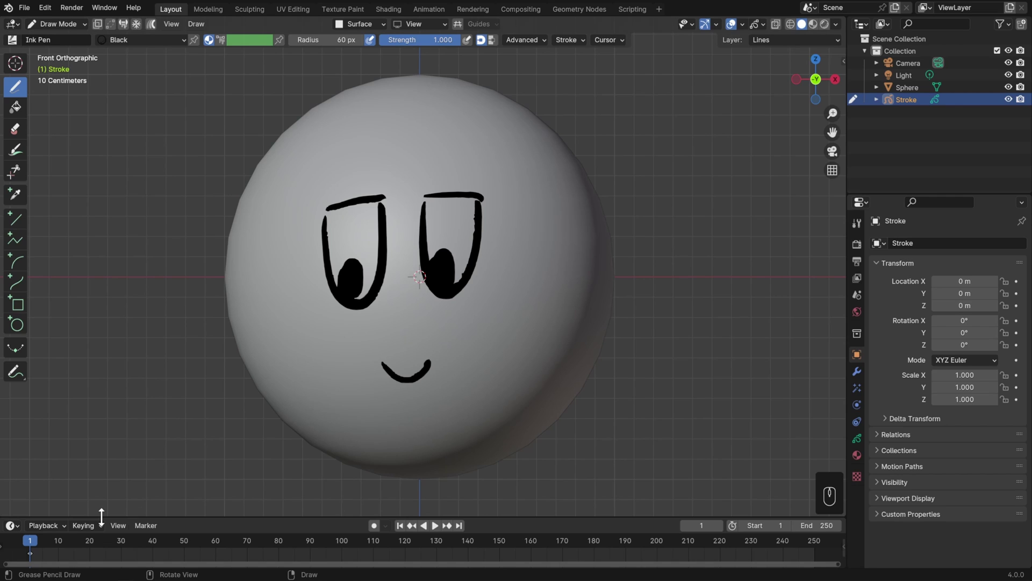
Step: Play and scrub the timeline from frame 0 onward to examine when the face drawing appears
drag(30, 541, 24, 542)
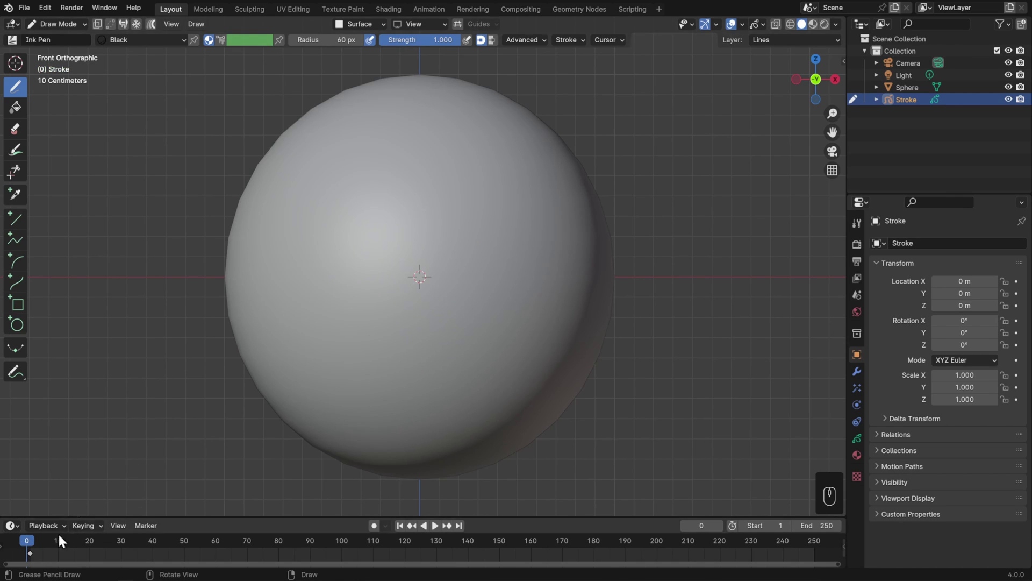
key(space)
drag(256, 538, 66, 547)
key(space)
key(space)
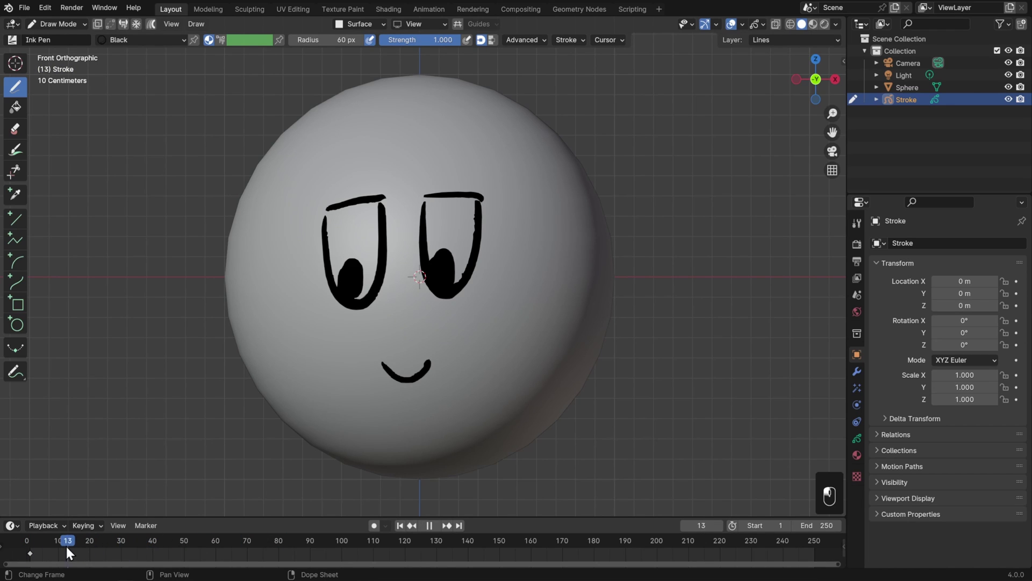
Step: Draw a second face at frame 10 with auto keying on, using two filled oval eyes and a nearly flat mouth
key(space)
mouse_move(352, 258)
mouse_down()
mouse_move(370, 254)
mouse_move(361, 275)
mouse_up()
drag(441, 253, 451, 263)
drag(360, 340, 442, 337)
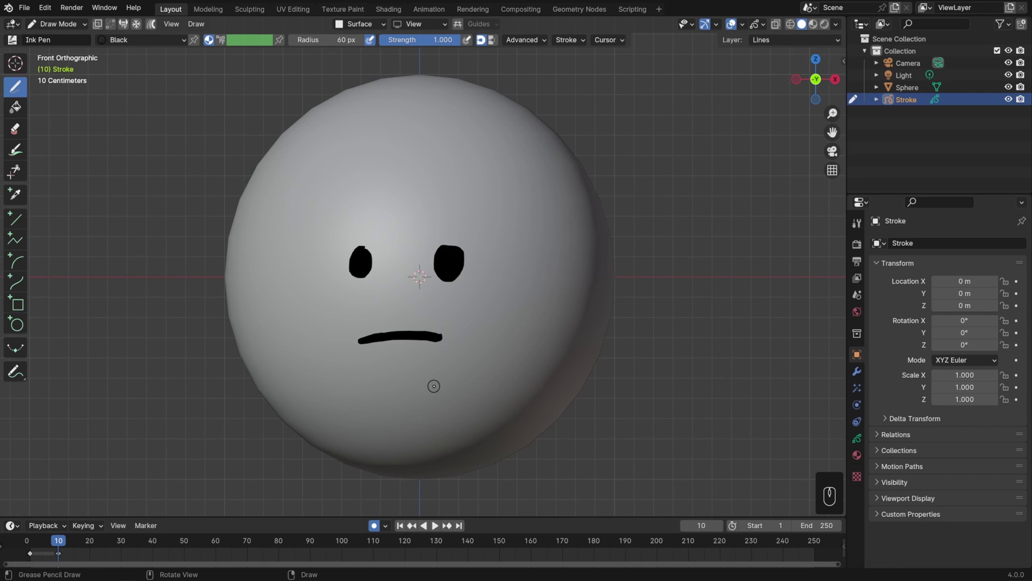
Step: Check the switch between the two face drawings in the timeline and delete the keyframe at frame 10
key(space)
click(53, 541)
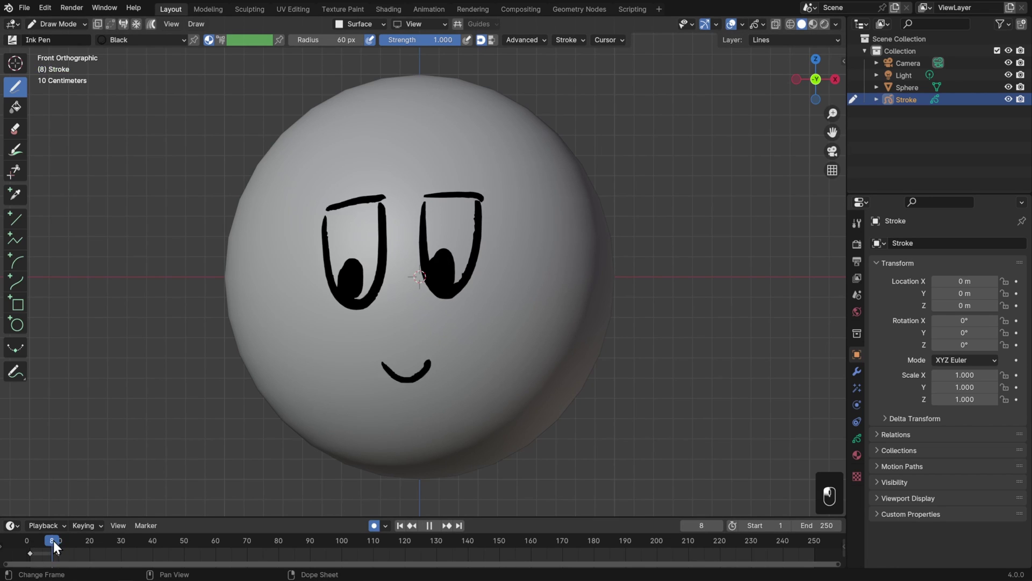
mouse_move(51, 543)
mouse_down()
mouse_move(92, 543)
mouse_move(45, 546)
mouse_up()
key(space)
key(Delete)
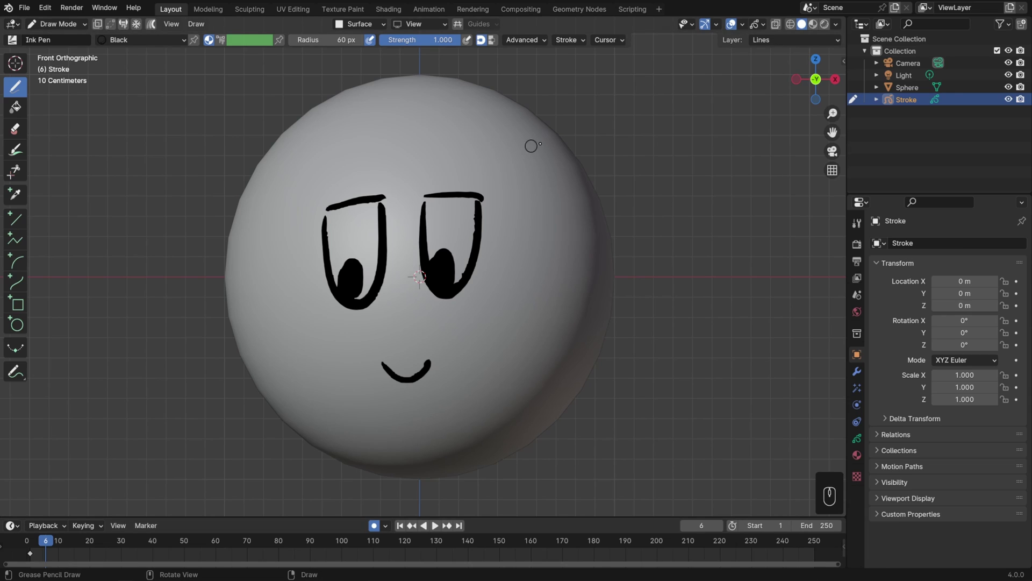
Step: Rename the Lines layer to Eyes and the Colors layer to Mouth, and make the Eyes layer active
click(789, 42)
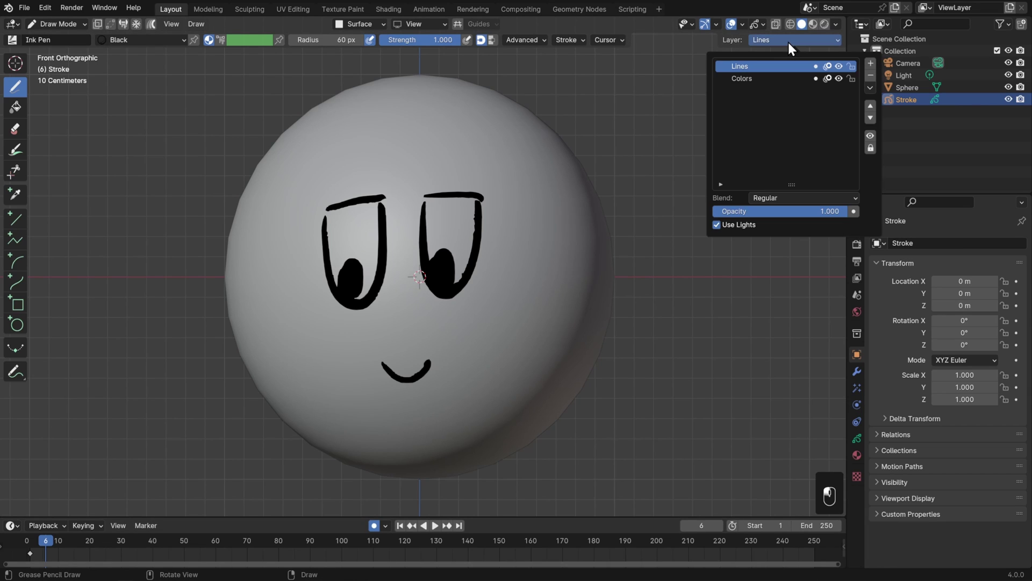
click(839, 67)
click(840, 67)
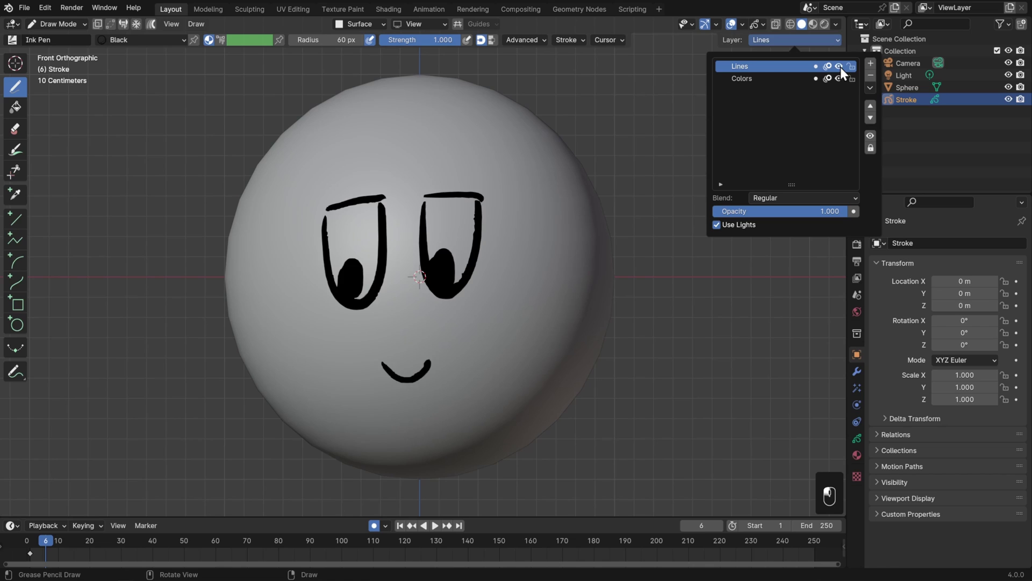
text(Eyes)
key(Return)
click(744, 79)
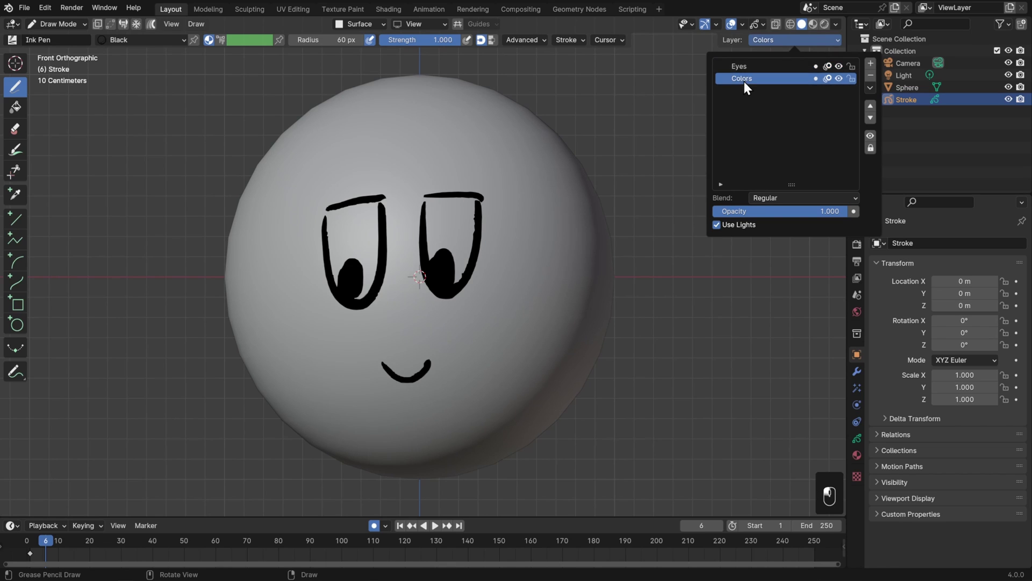
text(Mouth)
key(Return)
click(750, 67)
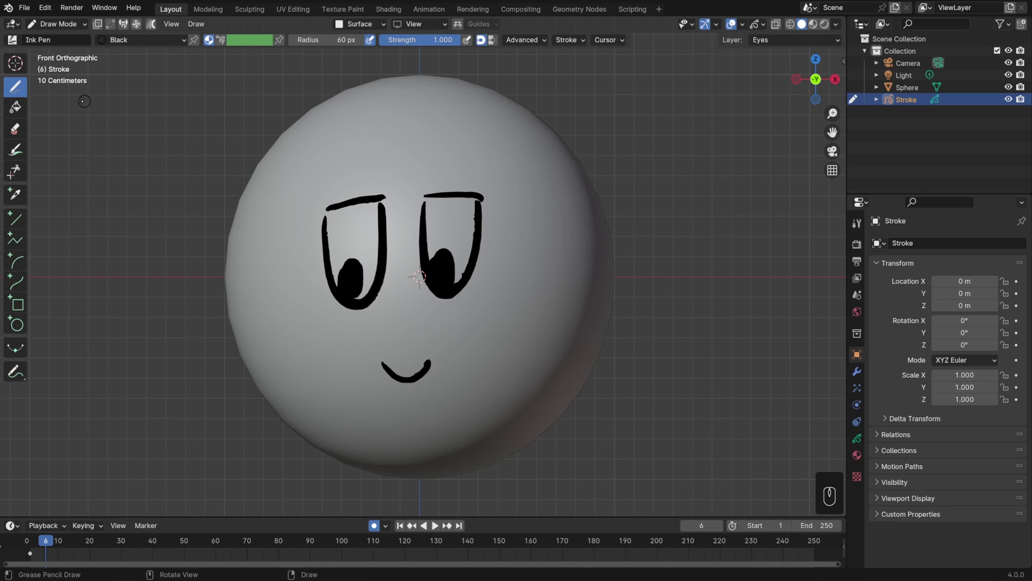
Step: Erase the mouth from the Eyes layer at frame 1 with the point eraser, leaving only the two eyes
click(15, 134)
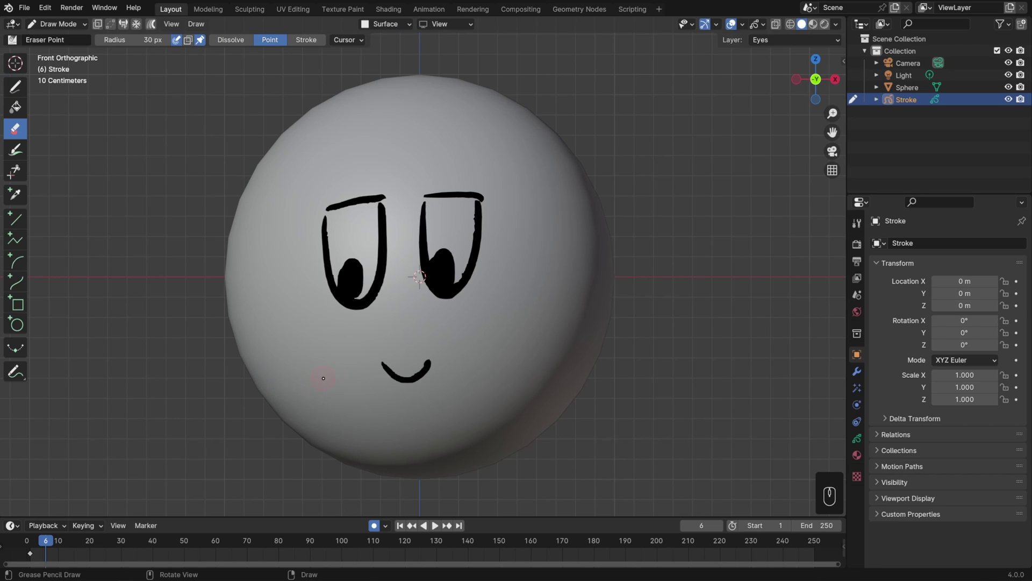
mouse_move(449, 358)
mouse_down()
mouse_move(422, 370)
mouse_move(381, 365)
mouse_up()
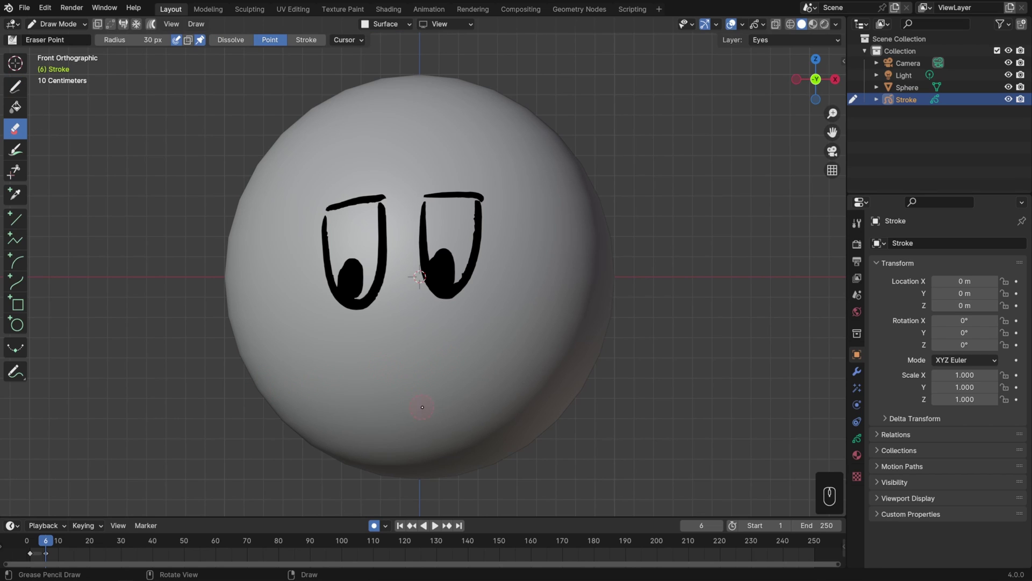
mouse_move(41, 540)
mouse_down()
mouse_move(89, 538)
mouse_move(29, 543)
mouse_up()
key(ctrl+z)
key(ctrl+z)
mouse_move(450, 365)
mouse_down()
mouse_move(407, 375)
mouse_move(380, 366)
mouse_up()
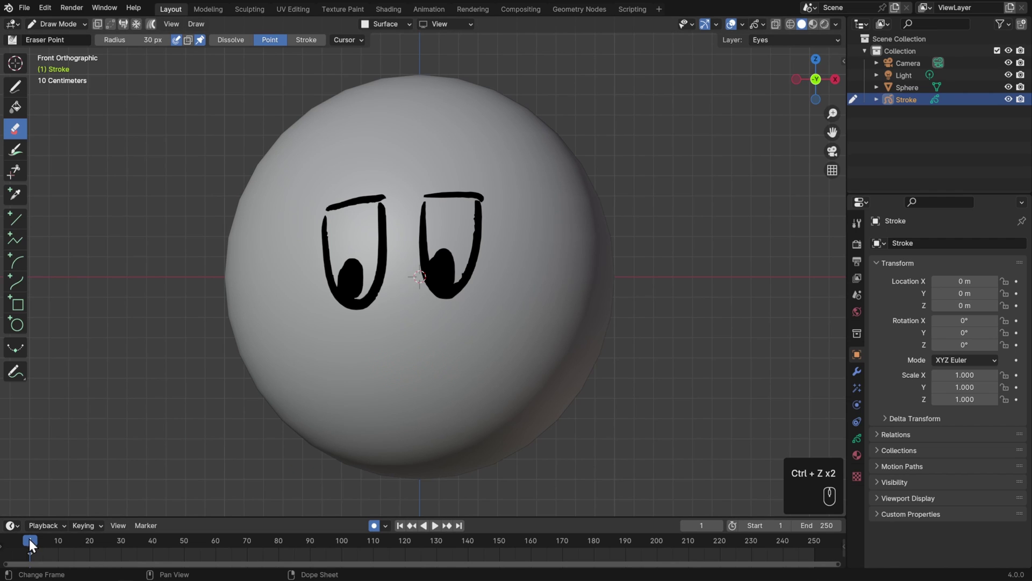
mouse_move(31, 540)
mouse_down()
mouse_move(134, 543)
mouse_move(30, 553)
mouse_up()
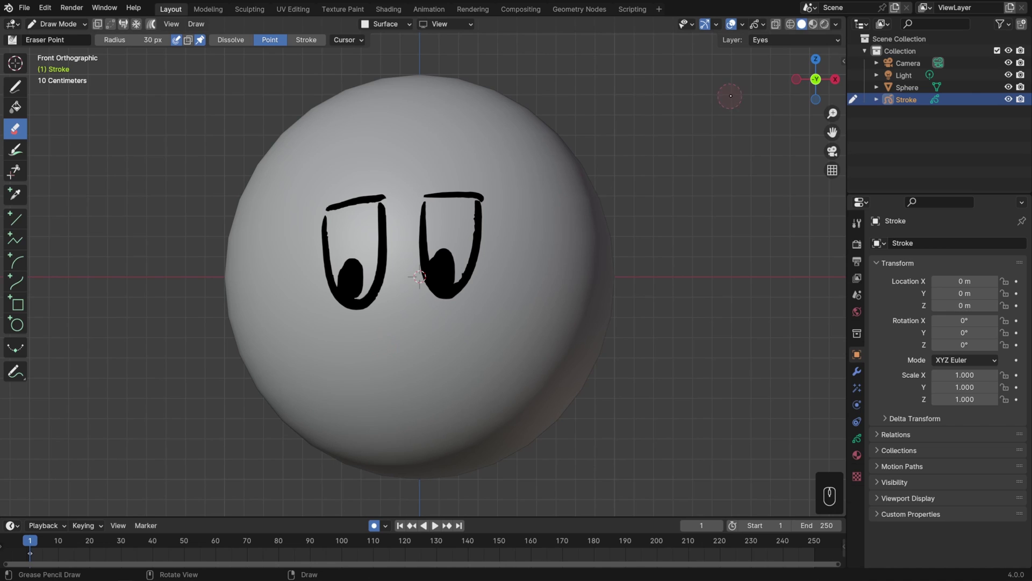
Step: Switch to the Mouth layer and draw a small smile below the eyes at frame 1
click(776, 40)
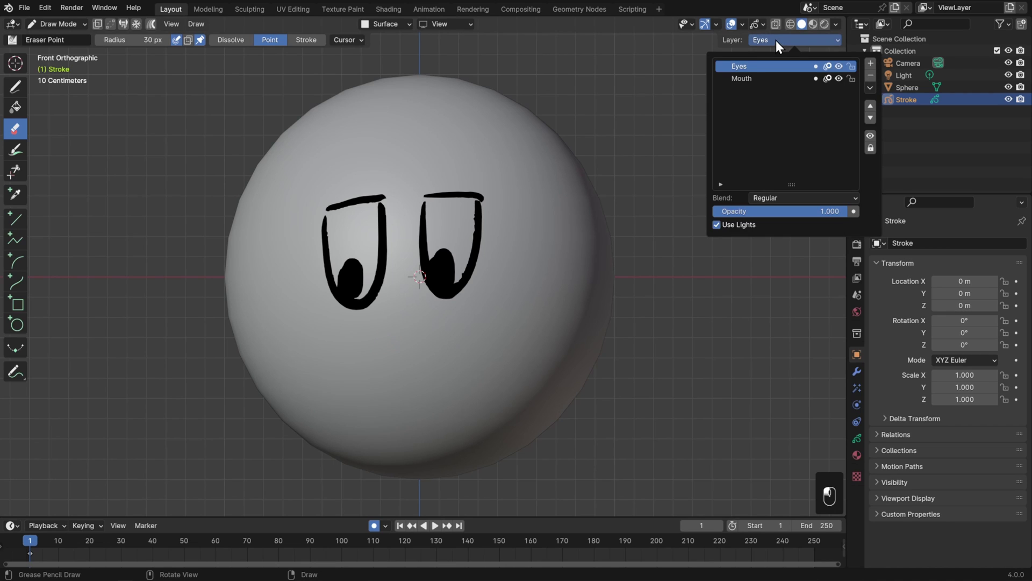
click(753, 79)
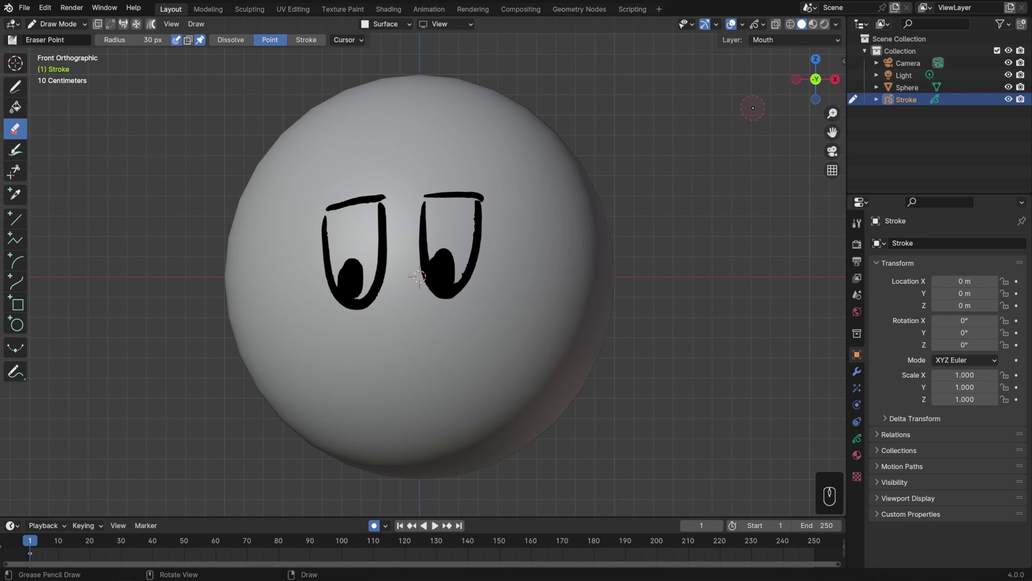
click(857, 439)
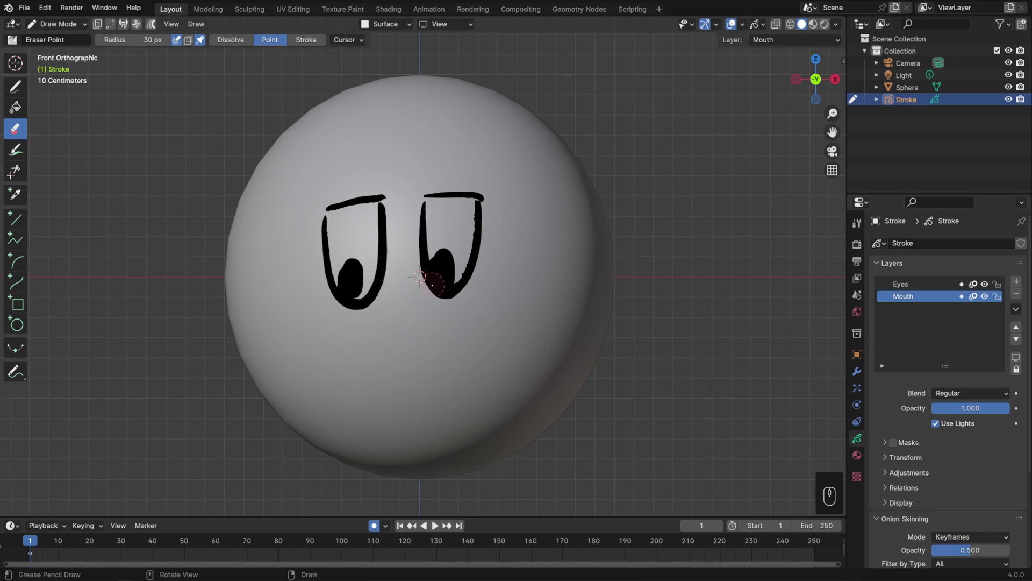
click(15, 86)
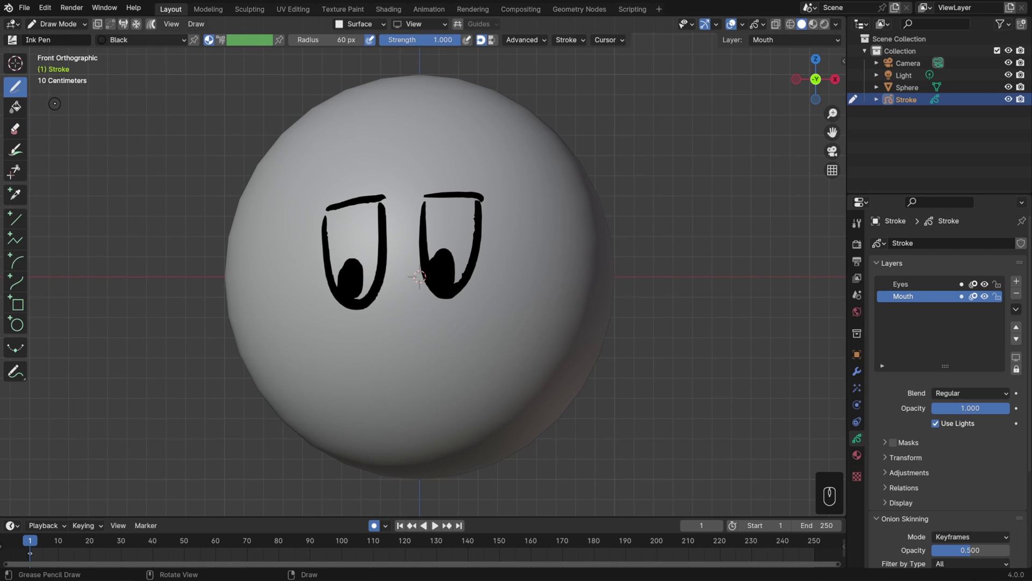
key(ctrl+z)
drag(380, 369, 435, 373)
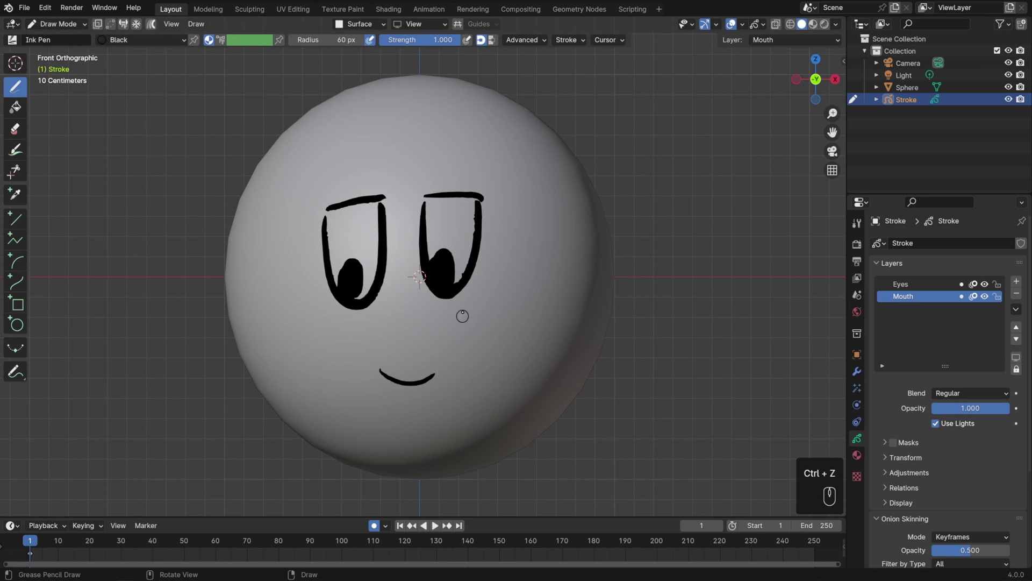
Step: Draw an open oval mouth at frame 10 and a short, slightly downturned line mouth at frame 20 on the Mouth layer
drag(33, 538, 57, 540)
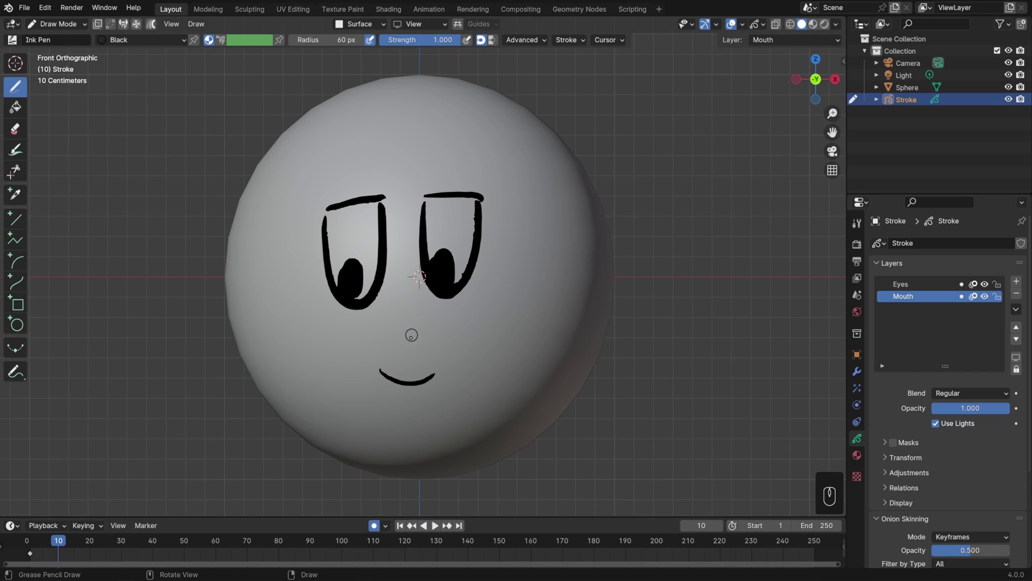
mouse_move(409, 359)
mouse_down()
mouse_move(412, 387)
mouse_move(428, 365)
mouse_up()
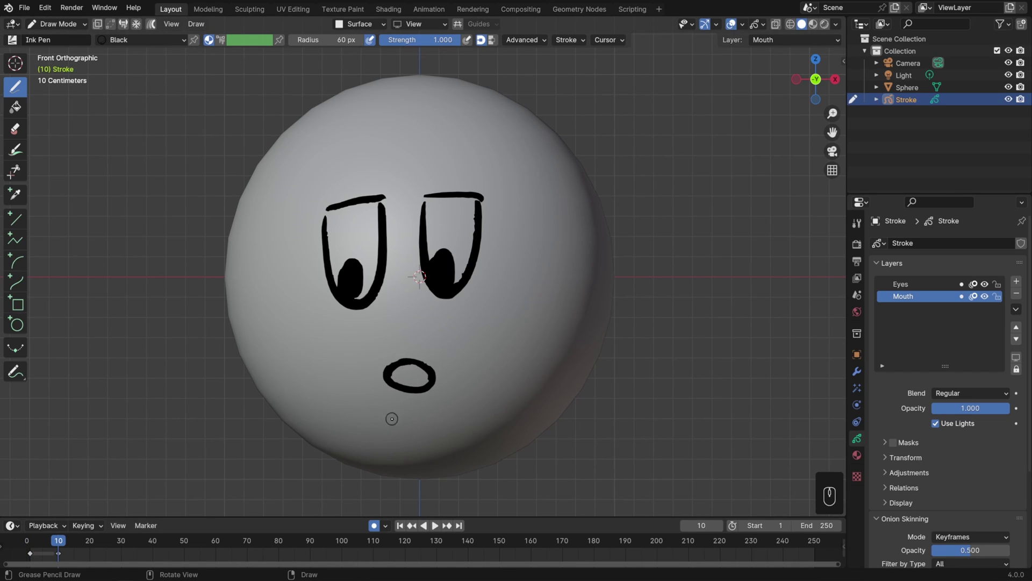
key(space)
key(space)
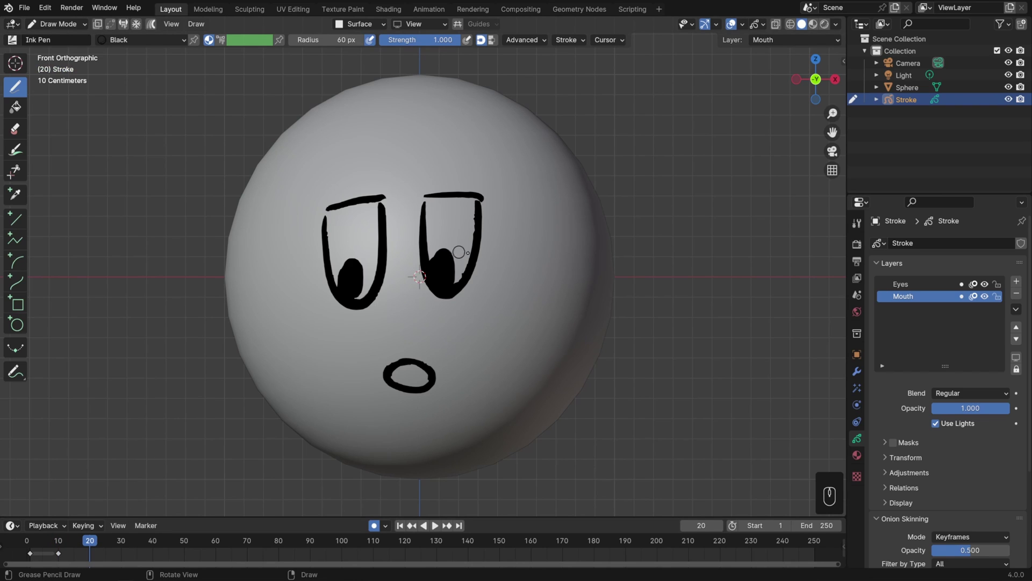
drag(382, 381, 441, 373)
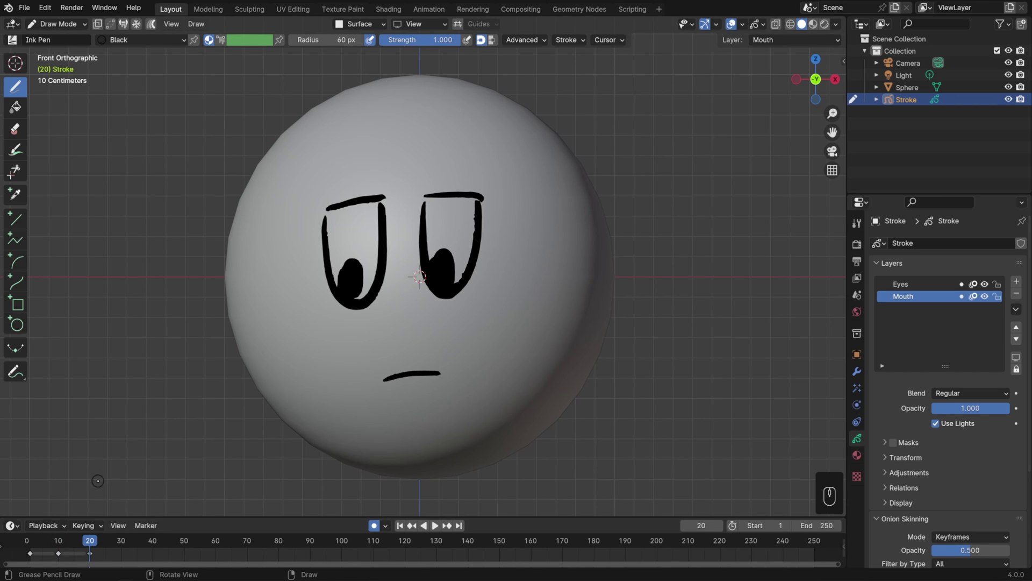
Step: Draw new mouth shapes at frames 30 and 40 on the Mouth layer, with a lopsided smirk at frame 40
key(space)
click(120, 544)
key(ctrl+z)
mouse_move(410, 364)
mouse_down()
mouse_move(438, 386)
mouse_move(425, 369)
mouse_move(453, 344)
mouse_up()
click(152, 539)
Step: Play the animation from the start of the timeline twice to examine how the mouth changes while the eyes stay drawn
key(shift+Left)
key(space)
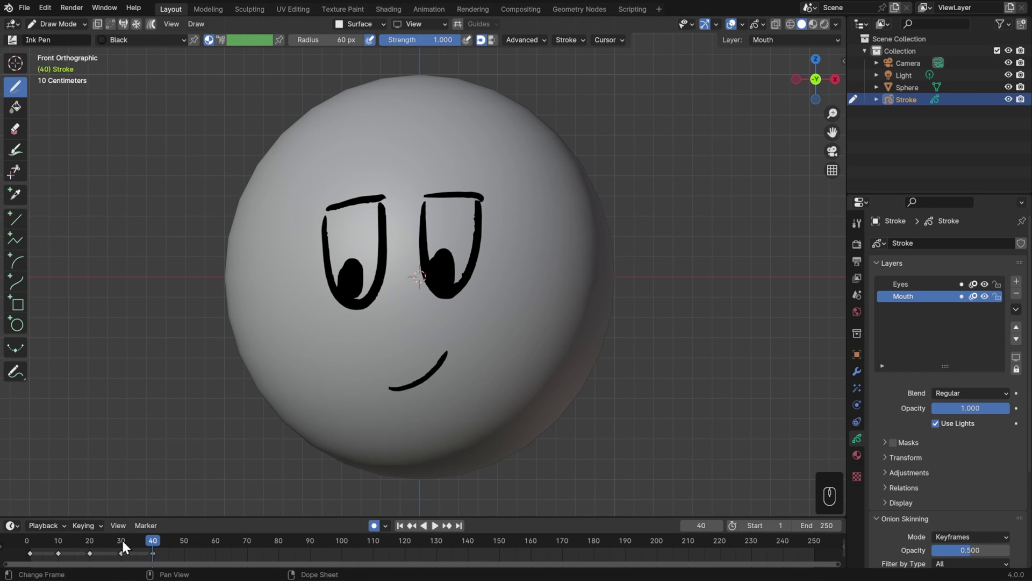
click(38, 546)
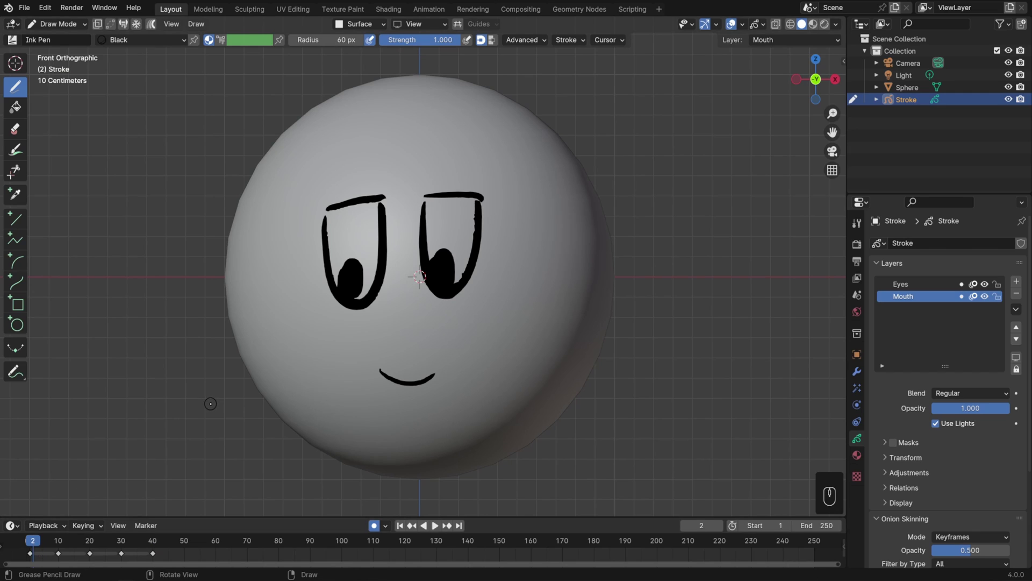
key(space)
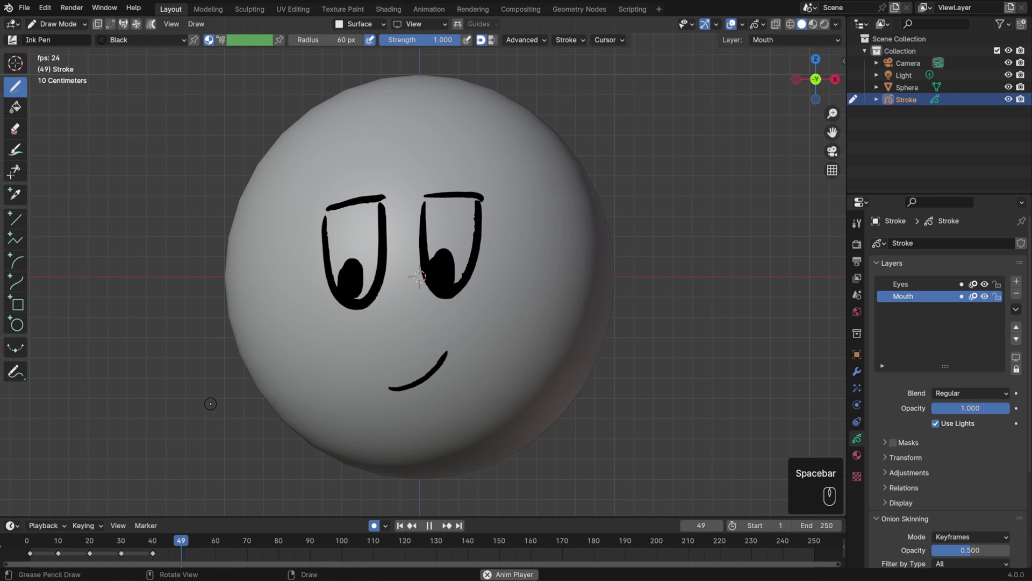
key(space)
click(34, 541)
key(space)
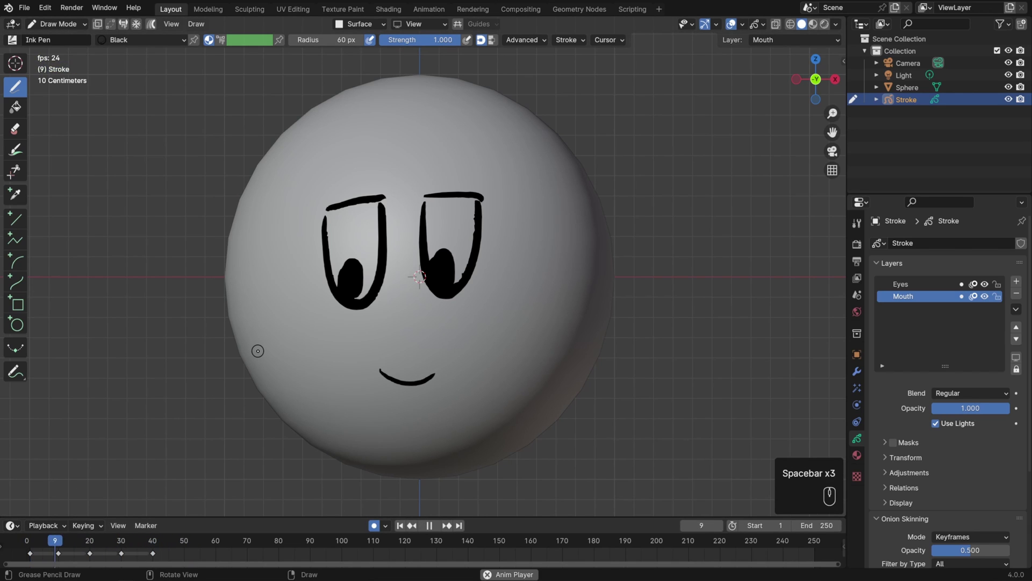
key(space)
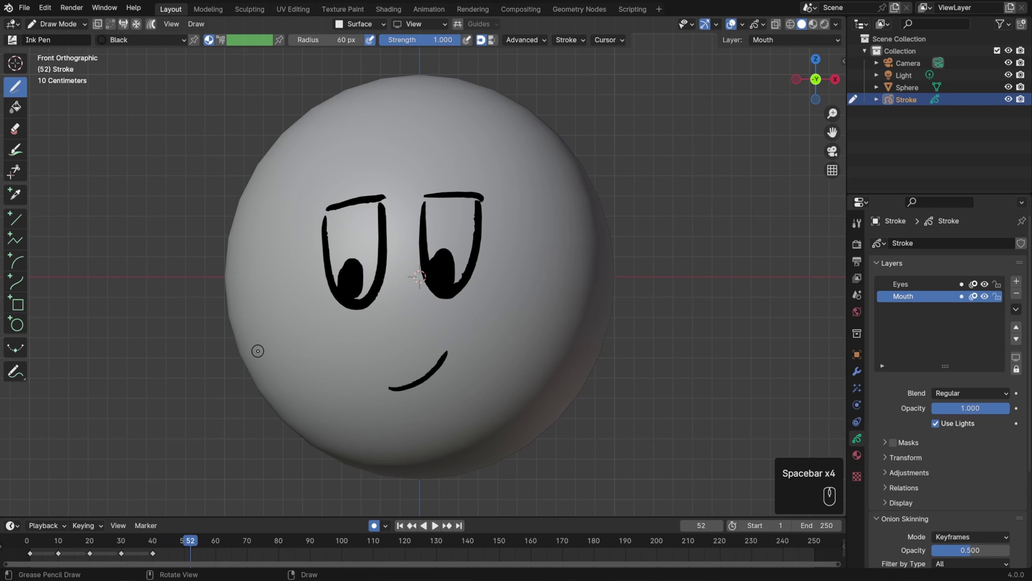
Step: Return to Object Mode and give the sphere a new material with an Emission surface shader
click(53, 21)
click(50, 36)
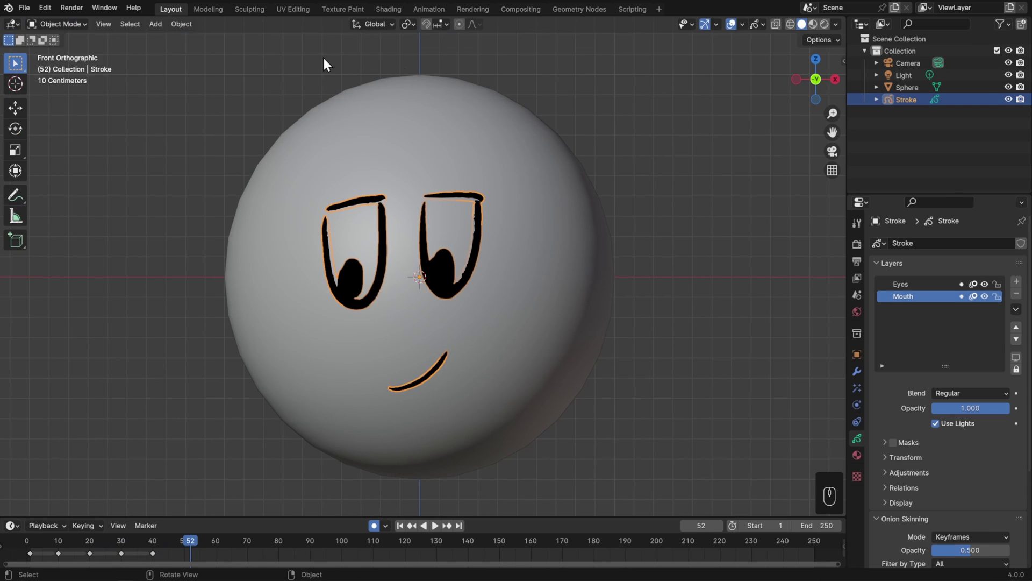
click(513, 138)
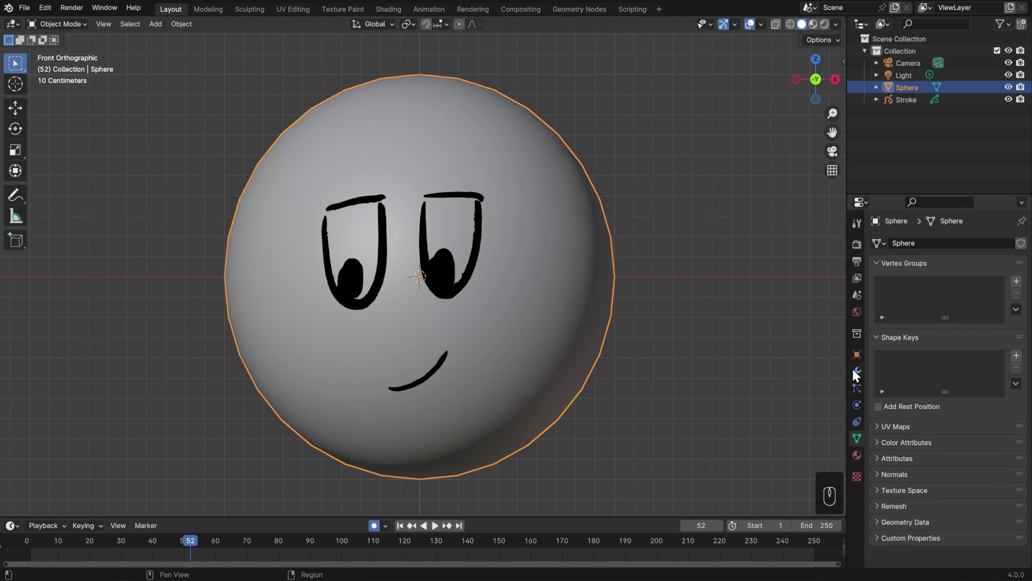
click(857, 454)
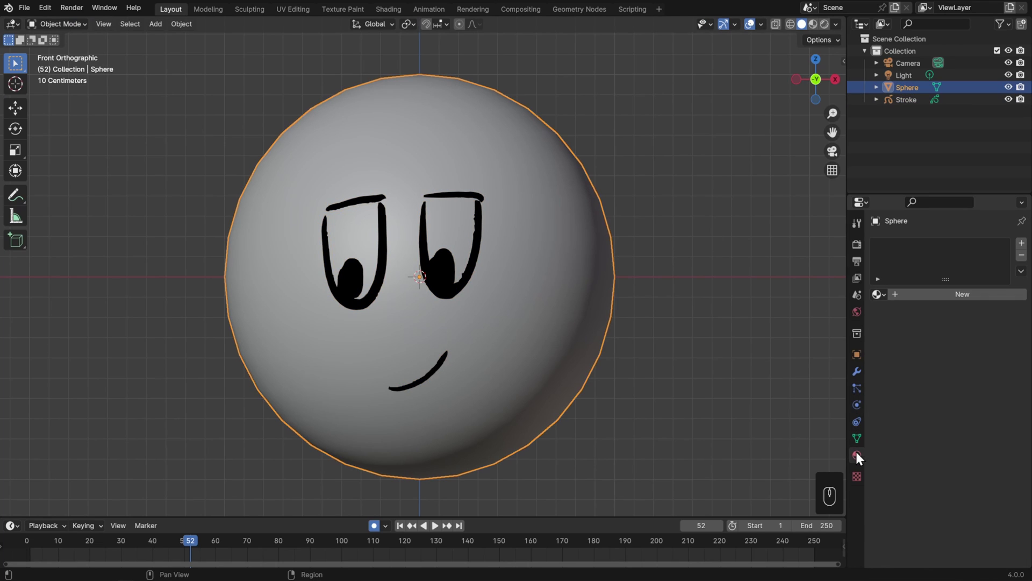
click(944, 296)
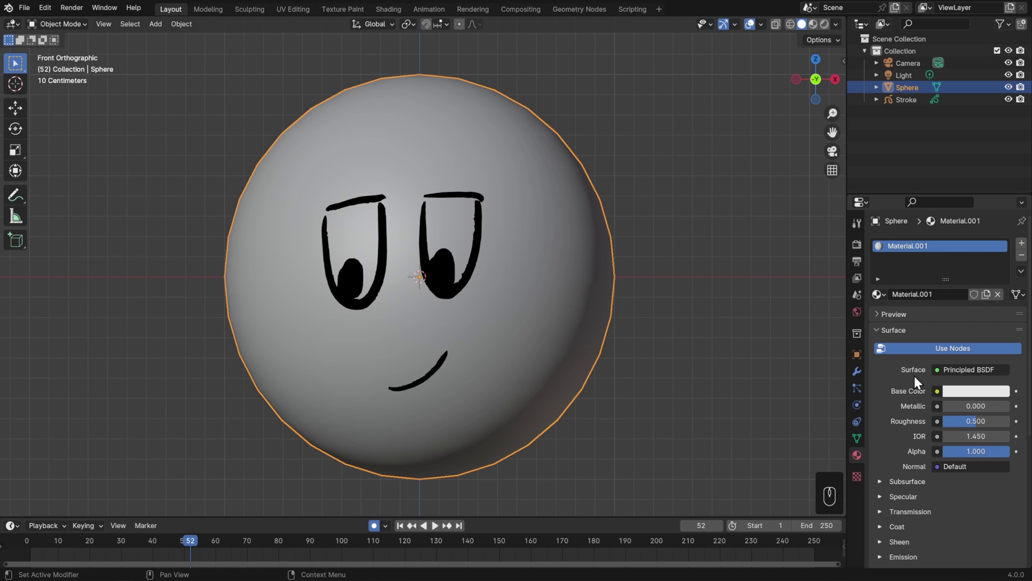
click(995, 369)
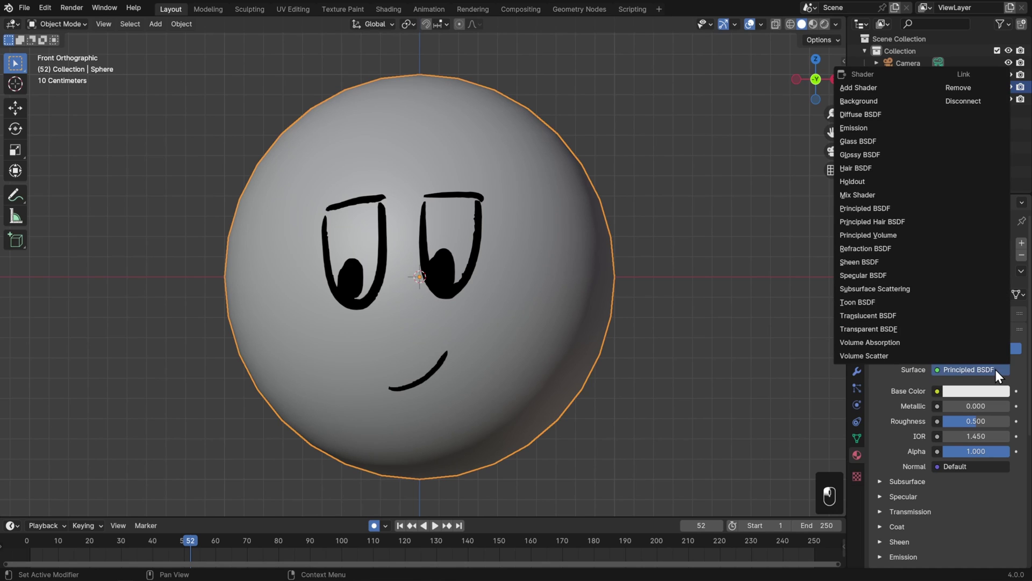
click(882, 128)
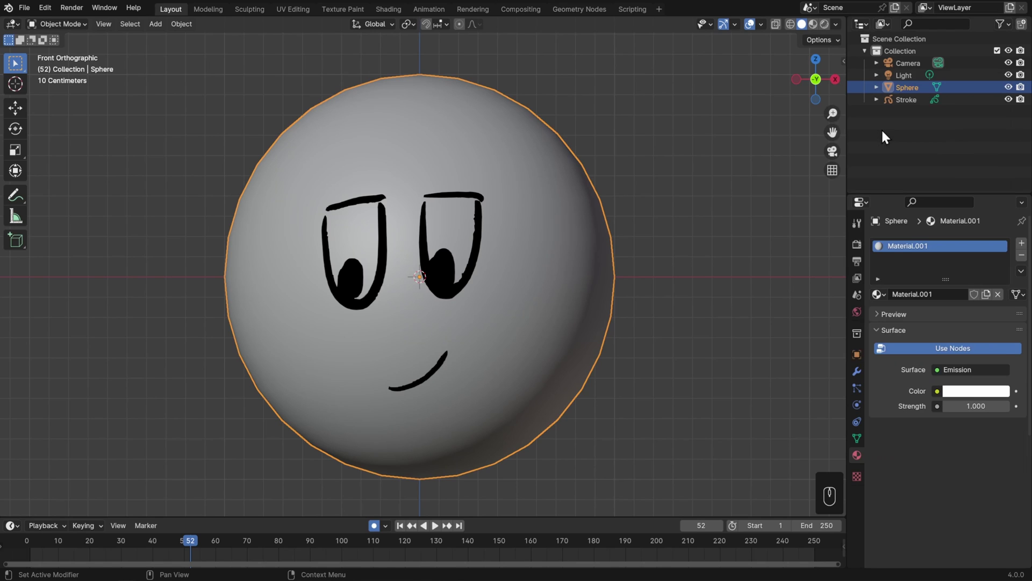
Step: Set the sphere's emission color to saturated yellow with a hue of 0.161, and show the viewport in rendered shading
click(989, 391)
drag(935, 284, 896, 277)
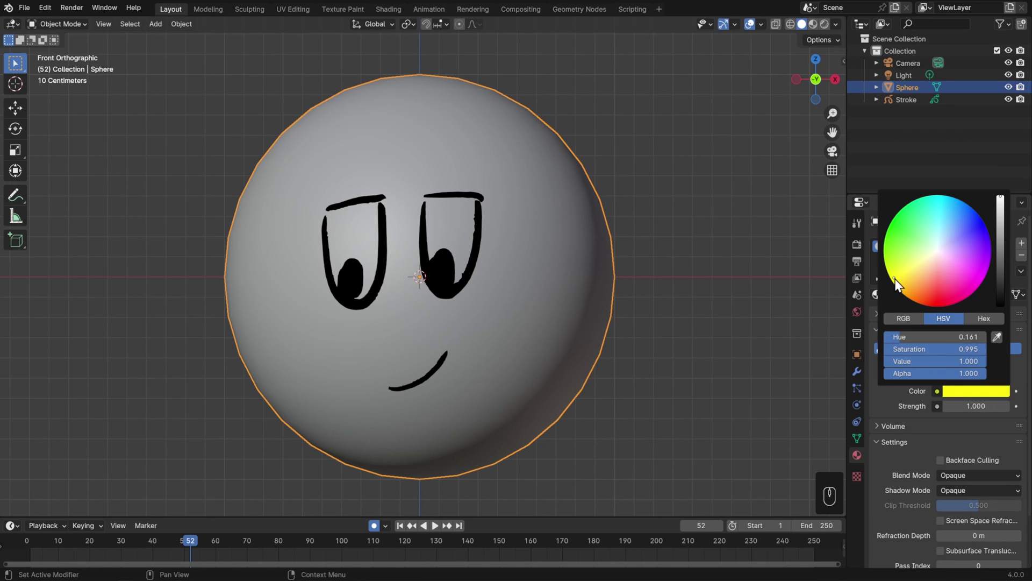
click(823, 24)
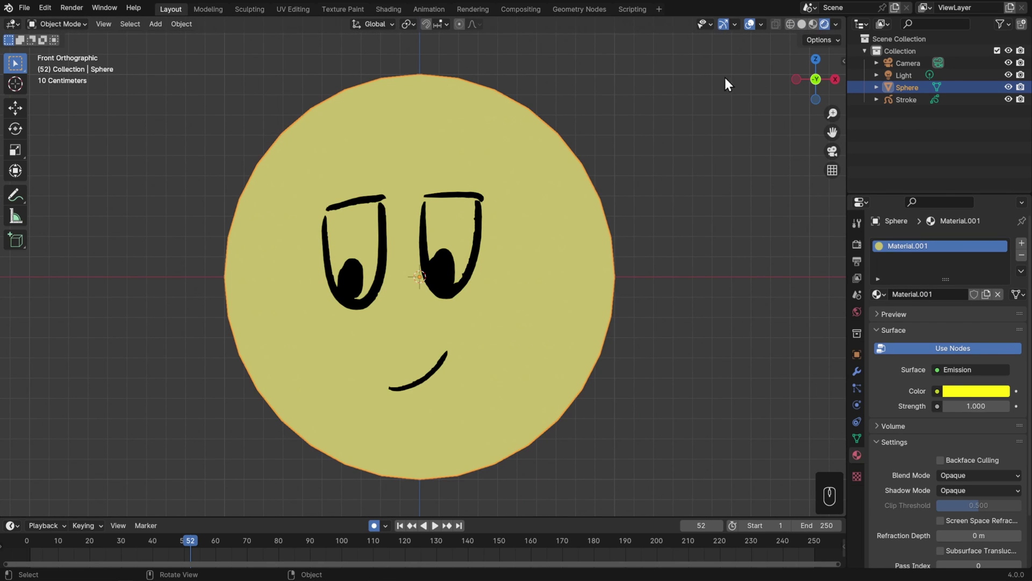
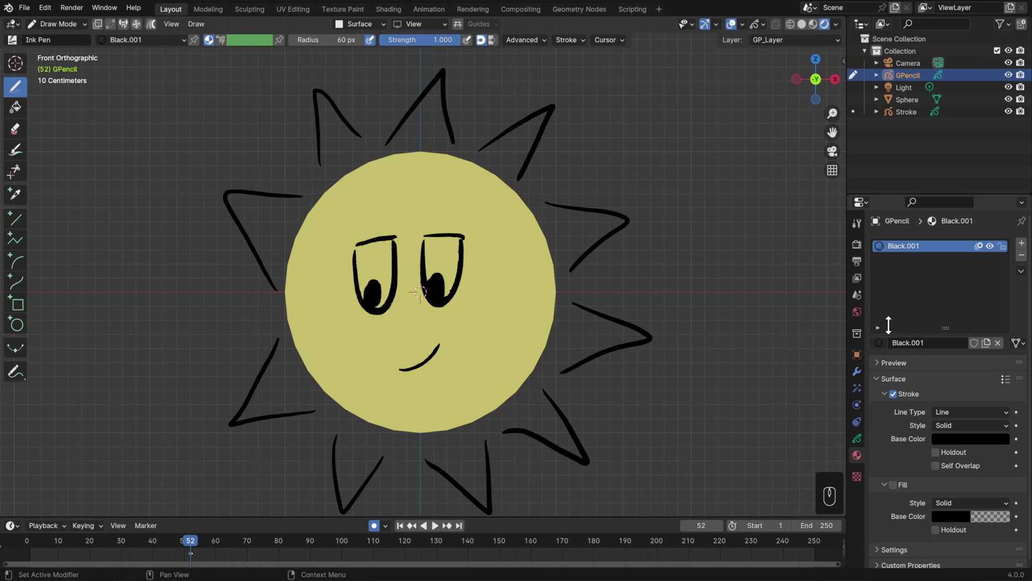
Step: Rename the GPencil object's material to Rays and set its stroke base color to bright yellow
click(944, 342)
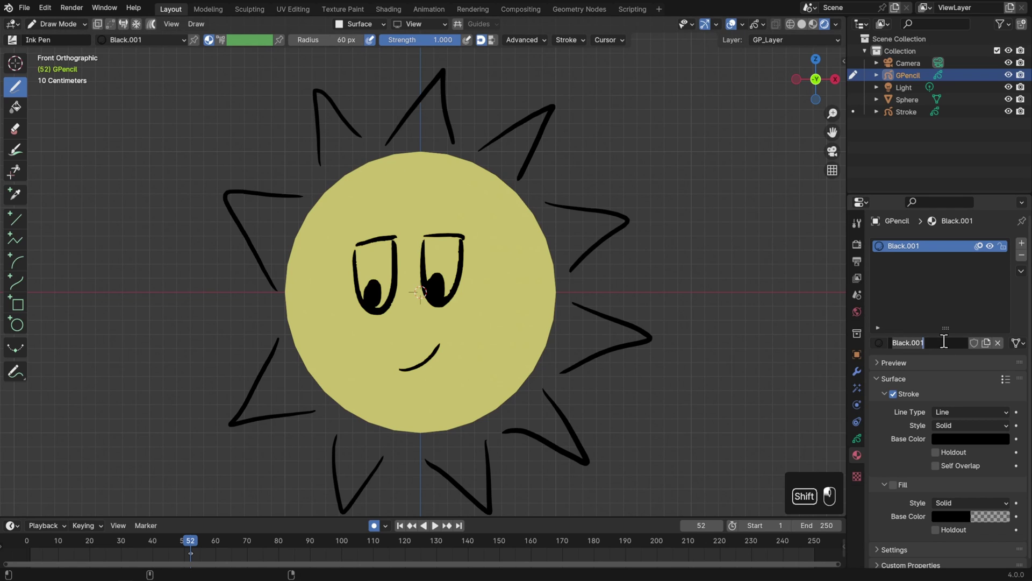
text(Rays)
key(Return)
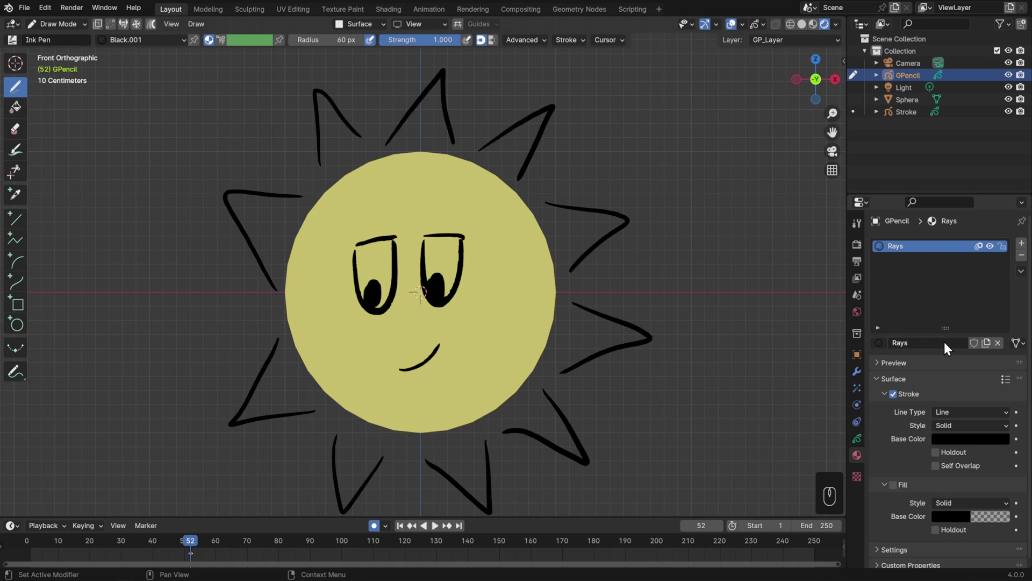
click(936, 438)
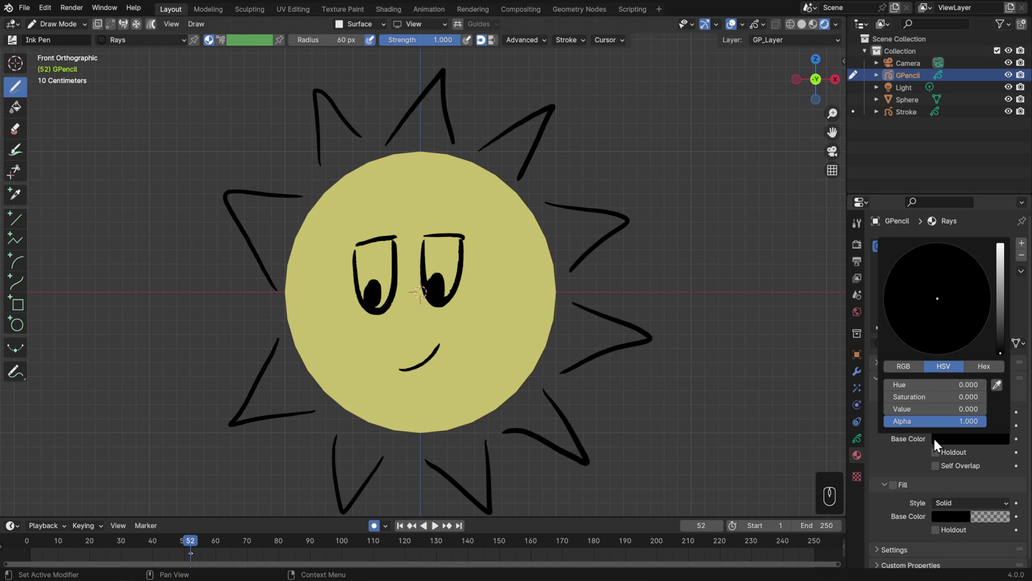
drag(995, 323, 1000, 253)
click(900, 321)
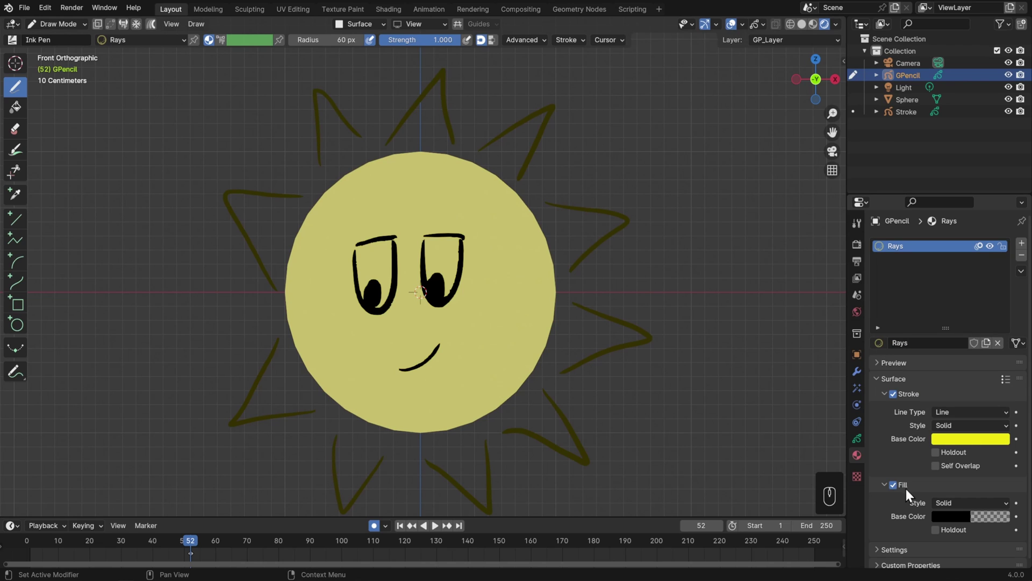
Step: Try an opaque orange fill color on the Rays material, and turn the material's fill off again
click(941, 515)
drag(920, 499, 986, 498)
drag(1001, 429, 1000, 323)
click(914, 419)
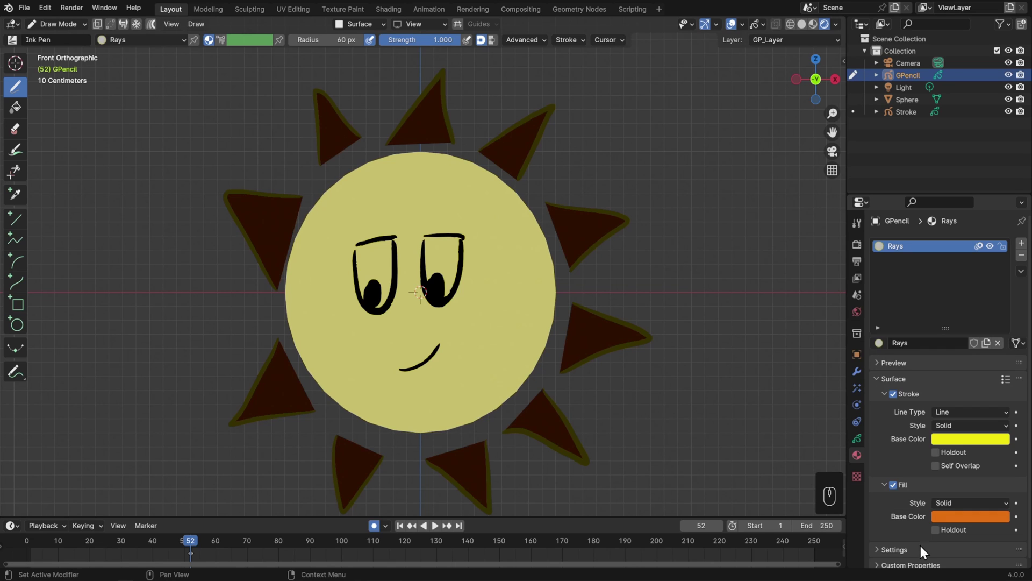
click(893, 484)
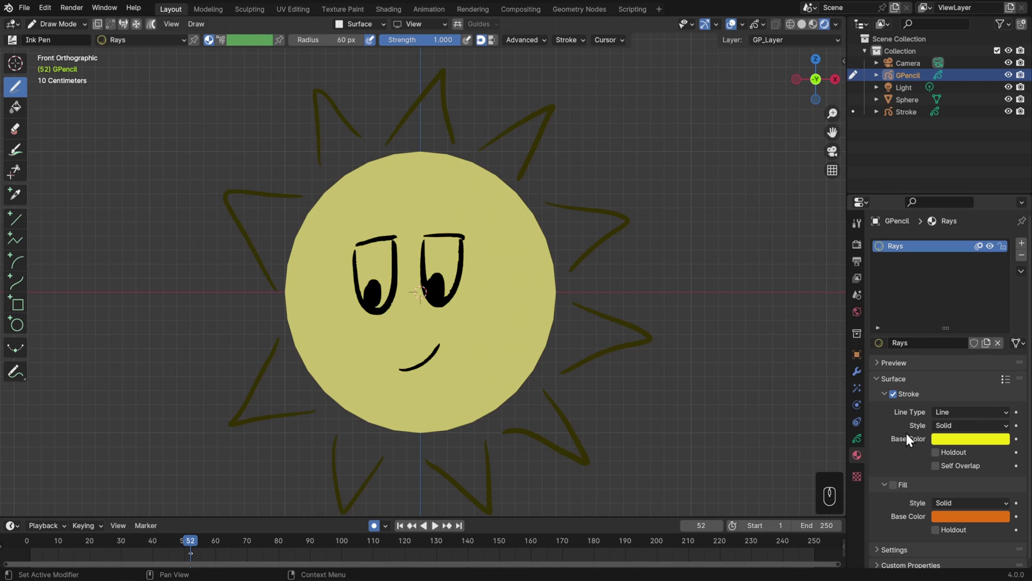
Step: Turn off Use Lights for the rays' GP_Layer and set the scene's color management view transform to Standard
click(775, 40)
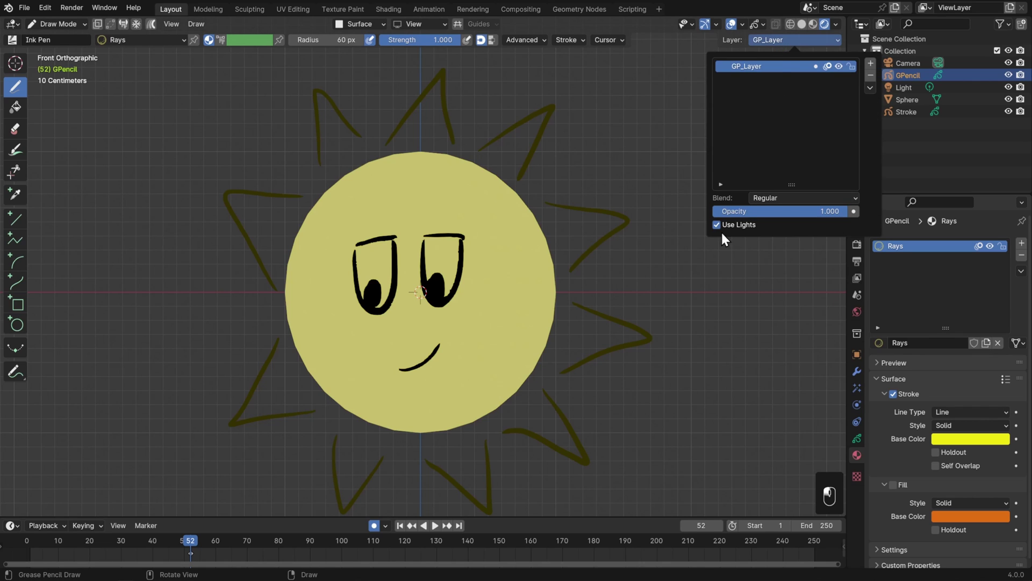
click(740, 225)
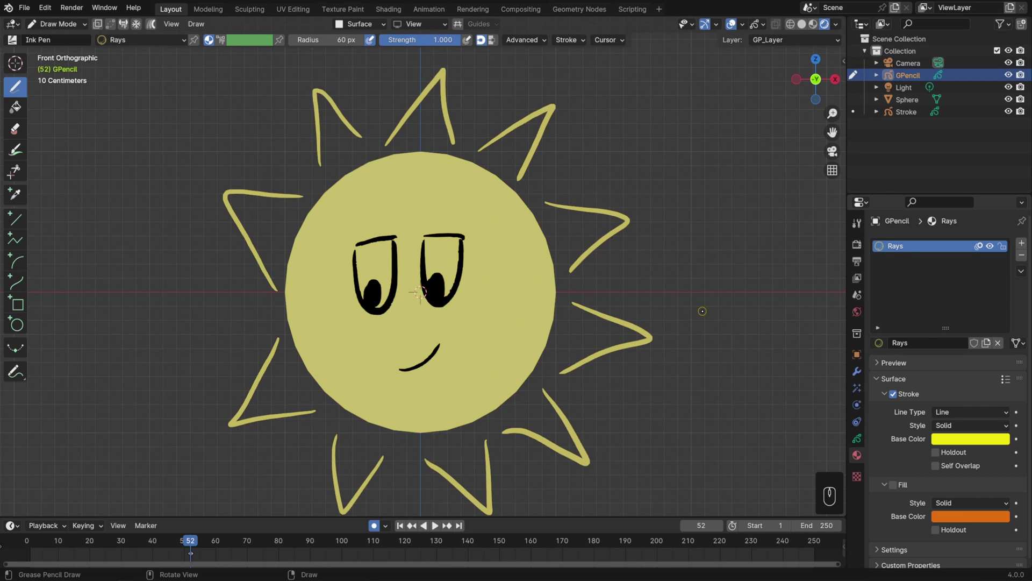
click(857, 246)
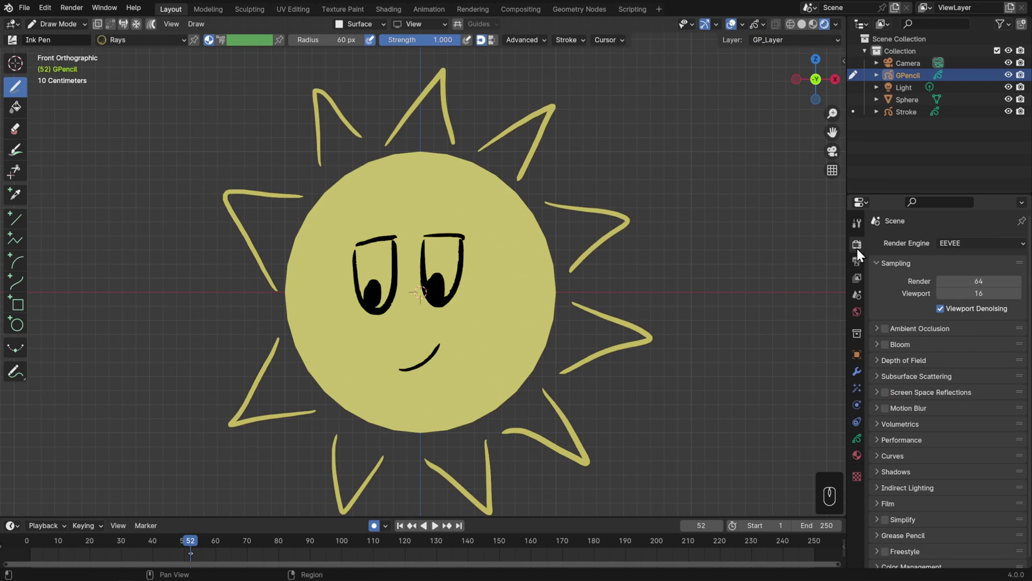
click(899, 263)
click(921, 519)
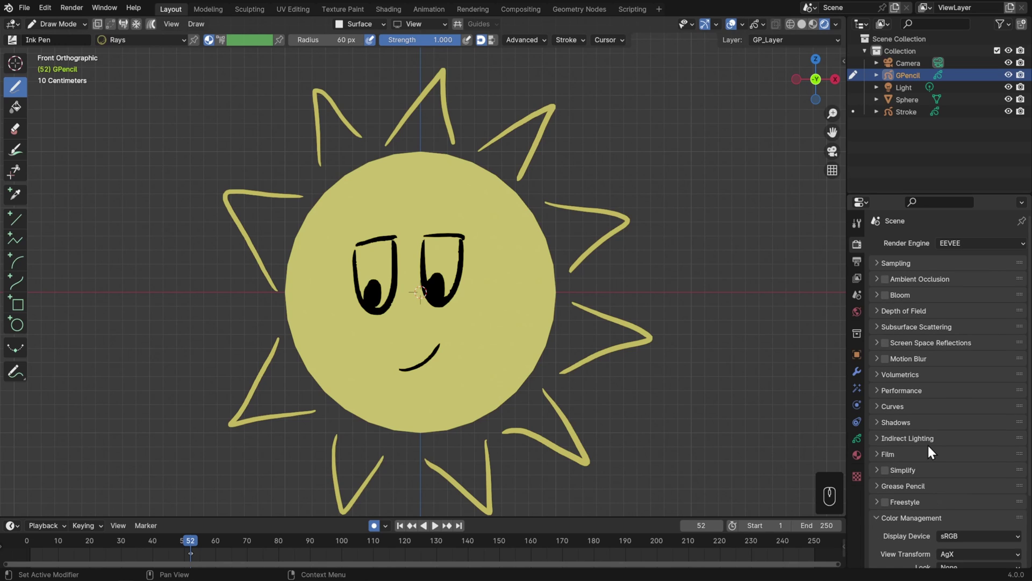
scroll(928, 441, down, 4)
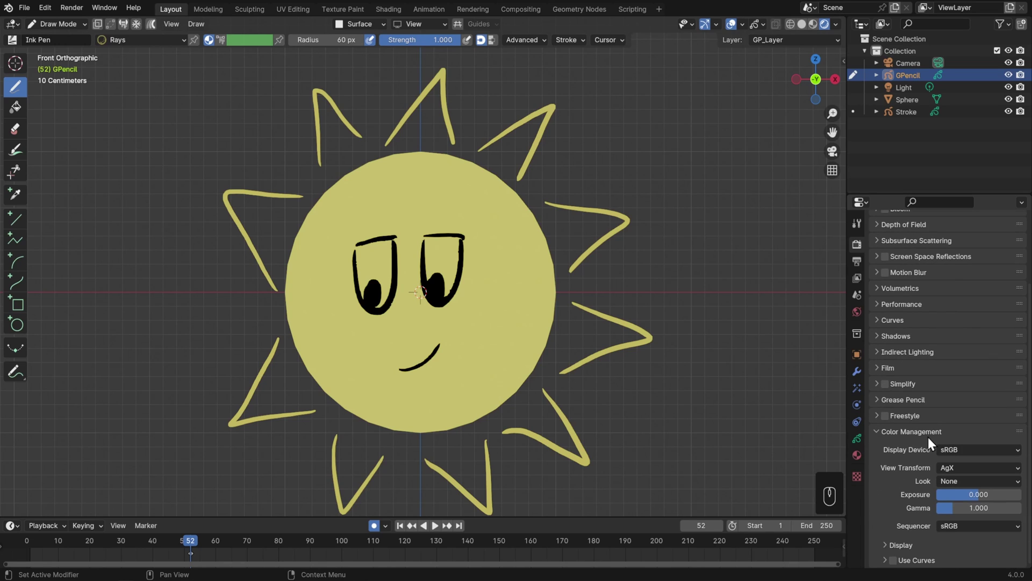
click(1005, 466)
click(996, 485)
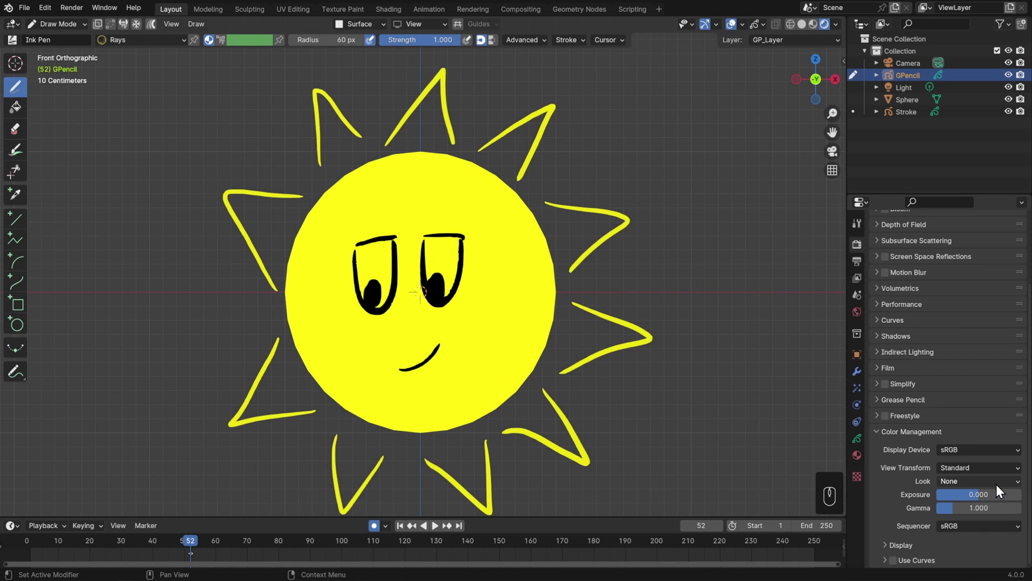
click(857, 455)
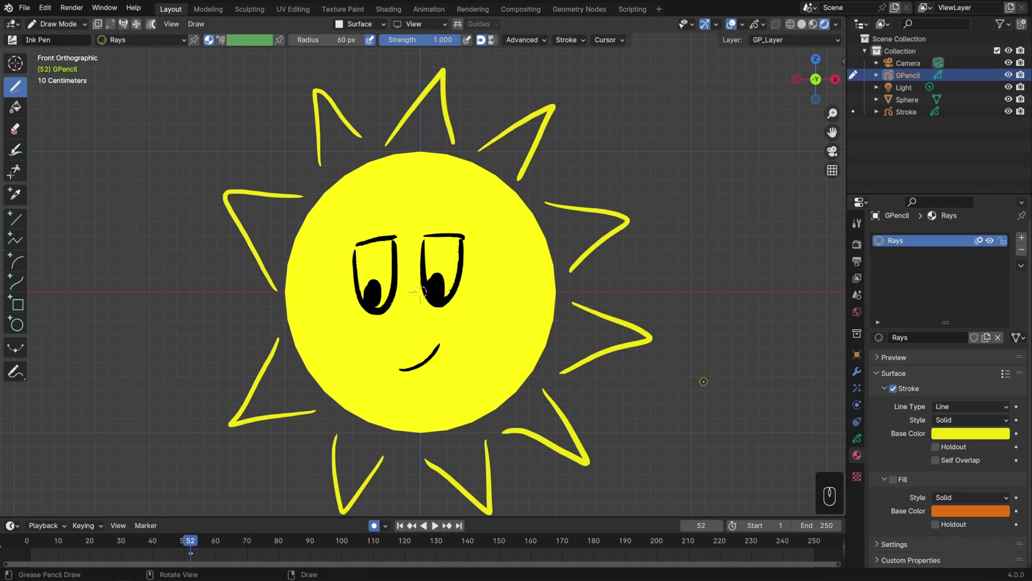
Step: Move the rays' drawing keyframe to frame 1 of the timeline
mouse_move(192, 543)
mouse_down()
mouse_move(133, 540)
mouse_move(259, 544)
mouse_up()
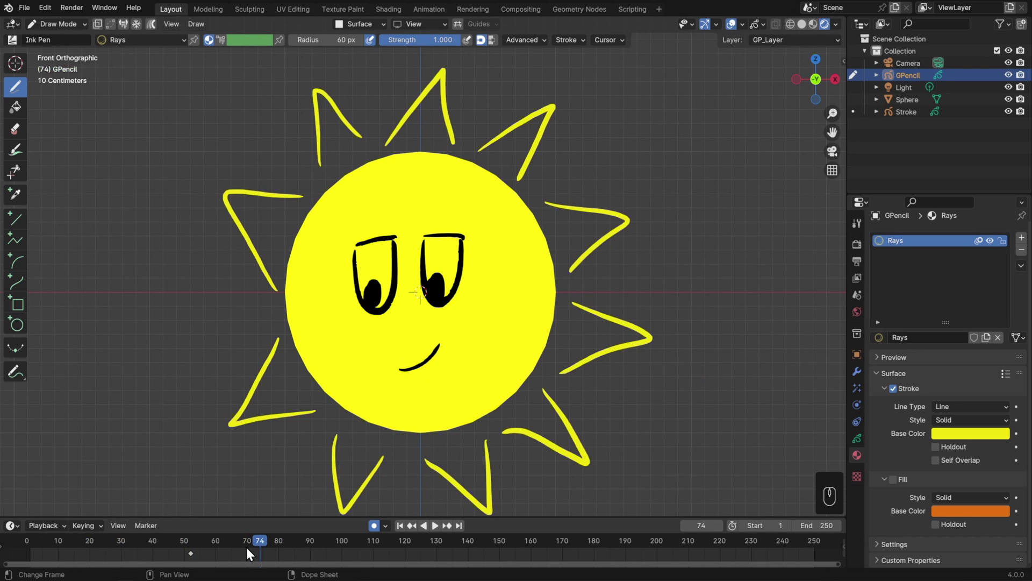
key(g)
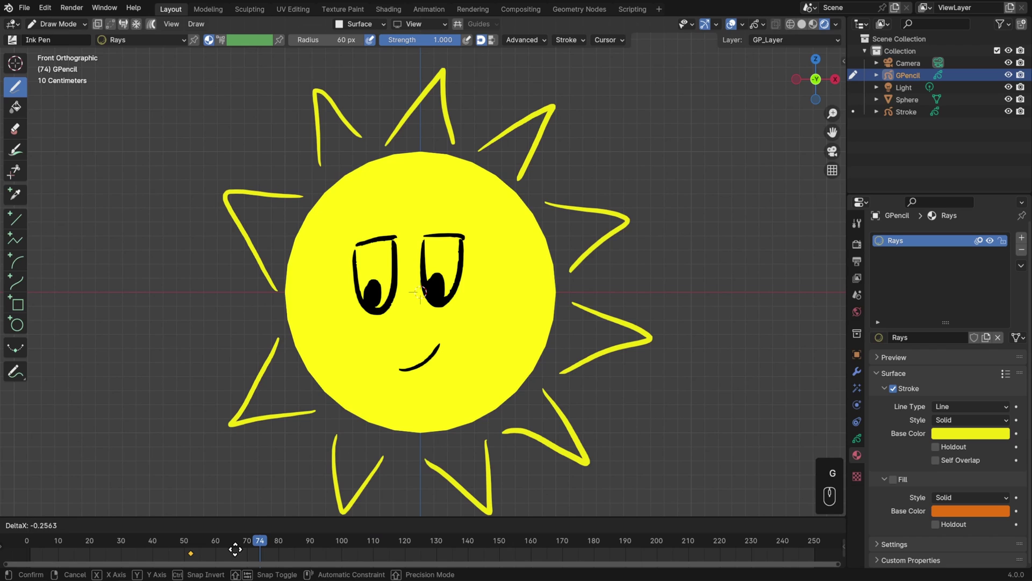
click(90, 558)
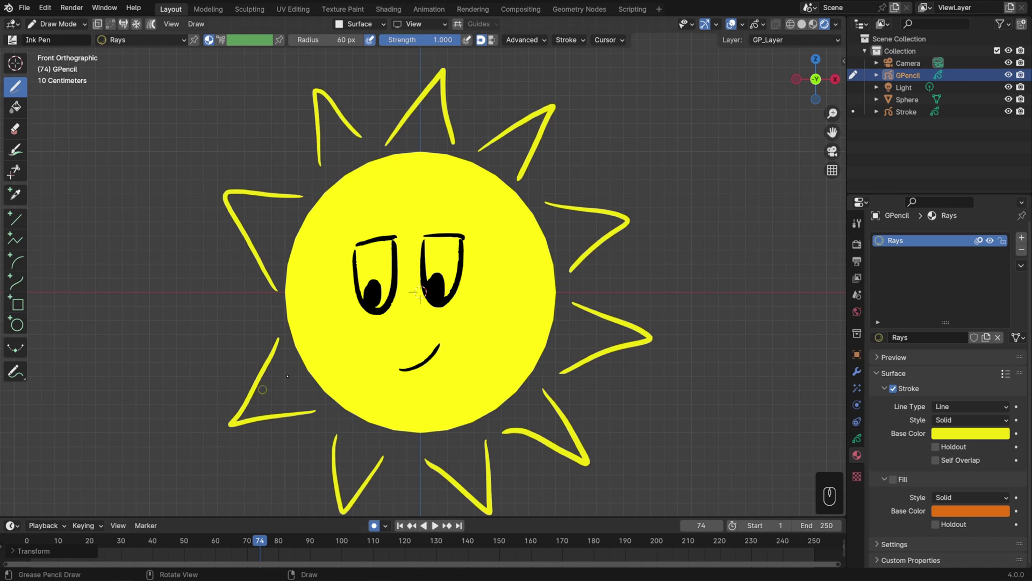
Step: Add a Noise modifier to the GPencil rays and play the animation to preview their jitter
click(858, 372)
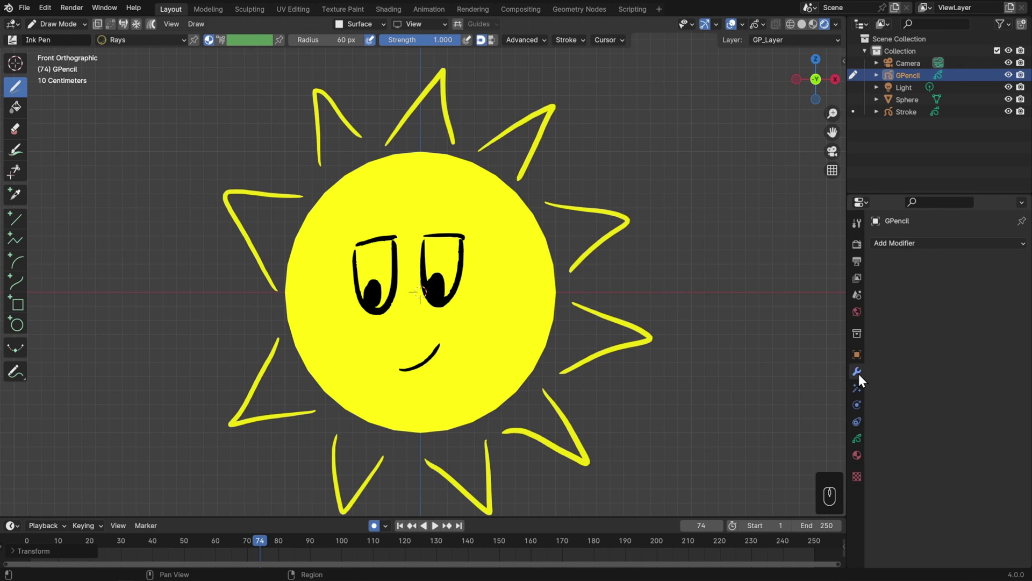
click(933, 243)
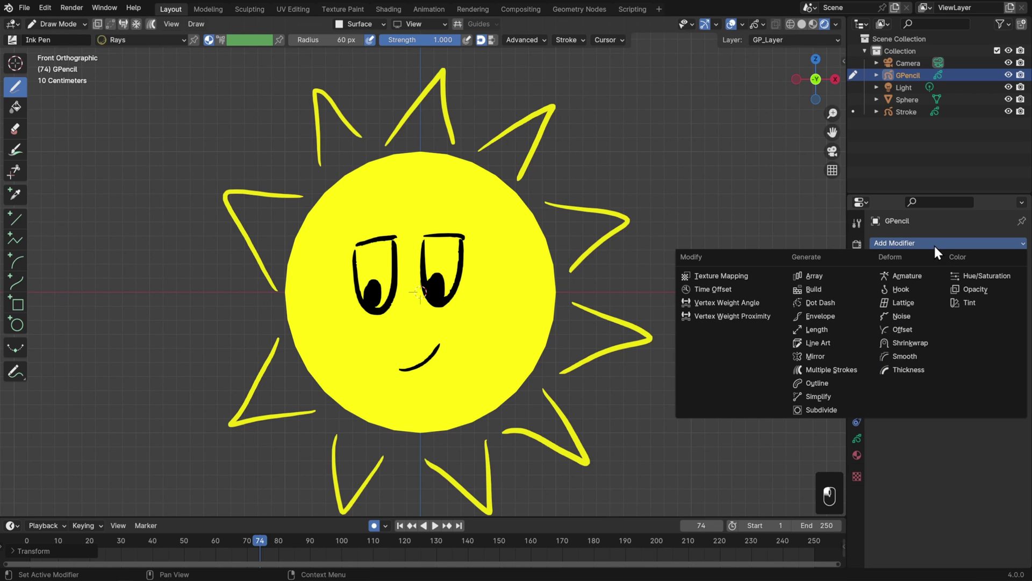
click(909, 315)
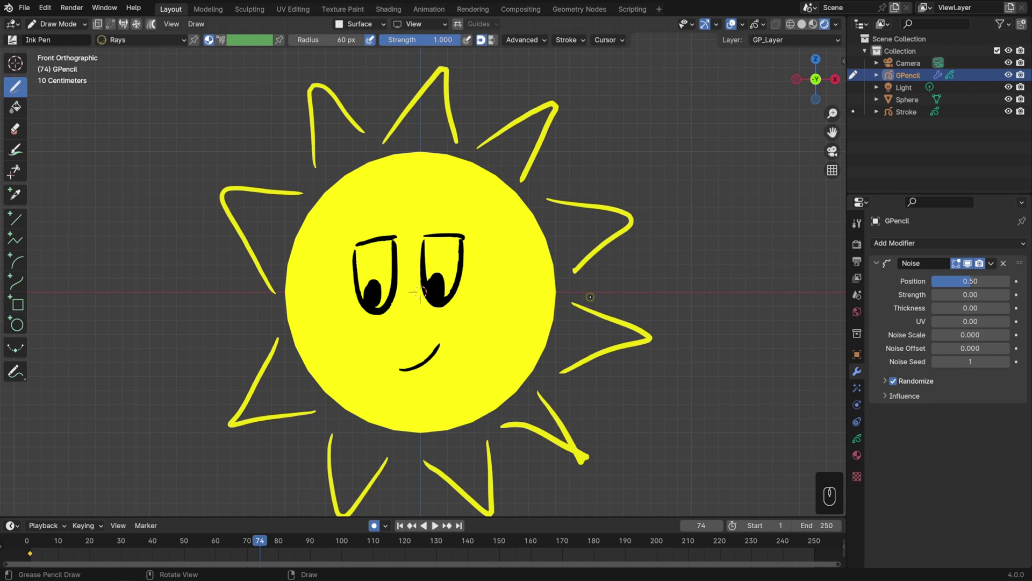
key(space)
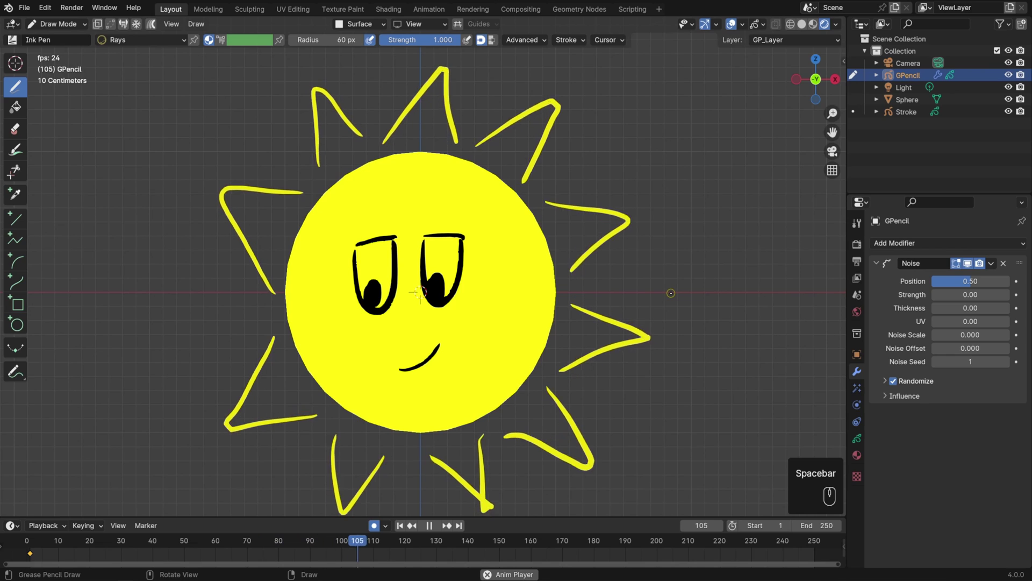
key(space)
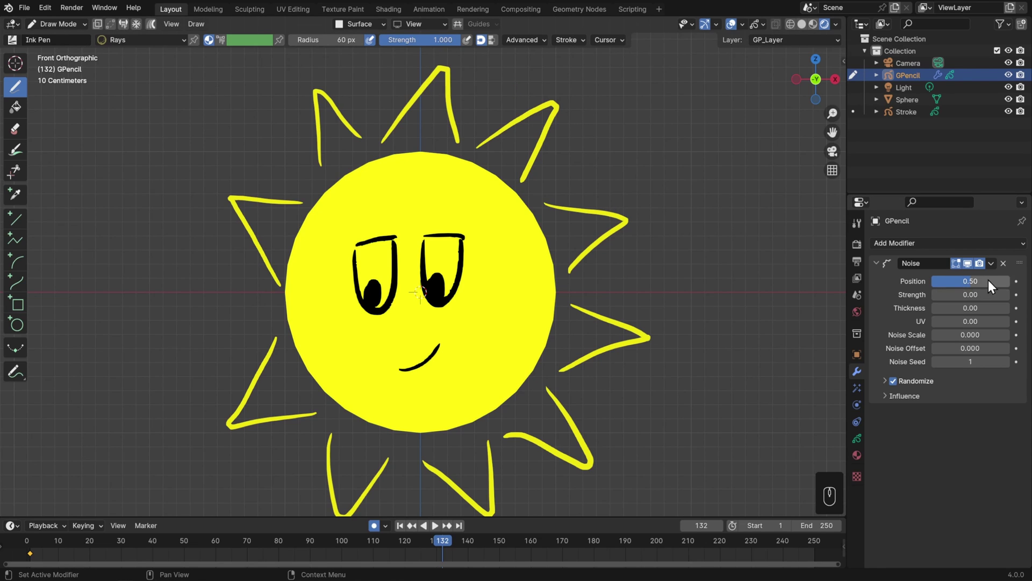
Step: Set the Noise modifier's Position to 0.08, Thickness to 0.53 and Noise Scale to 0.199, and preview the animation
mouse_move(996, 281)
mouse_down()
mouse_move(938, 282)
mouse_move(954, 308)
mouse_move(974, 308)
mouse_move(956, 335)
mouse_move(984, 335)
mouse_up()
key(space)
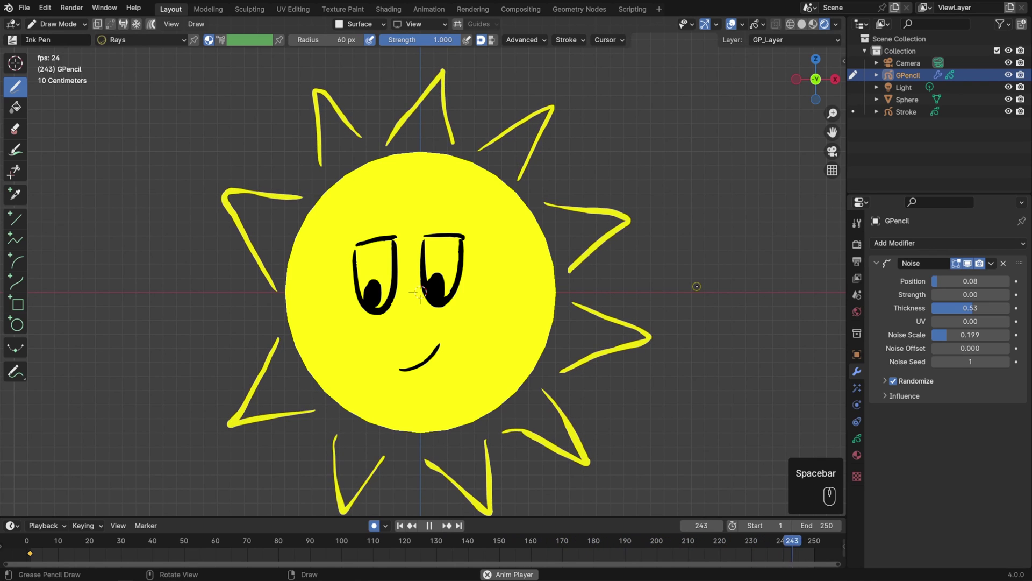
key(space)
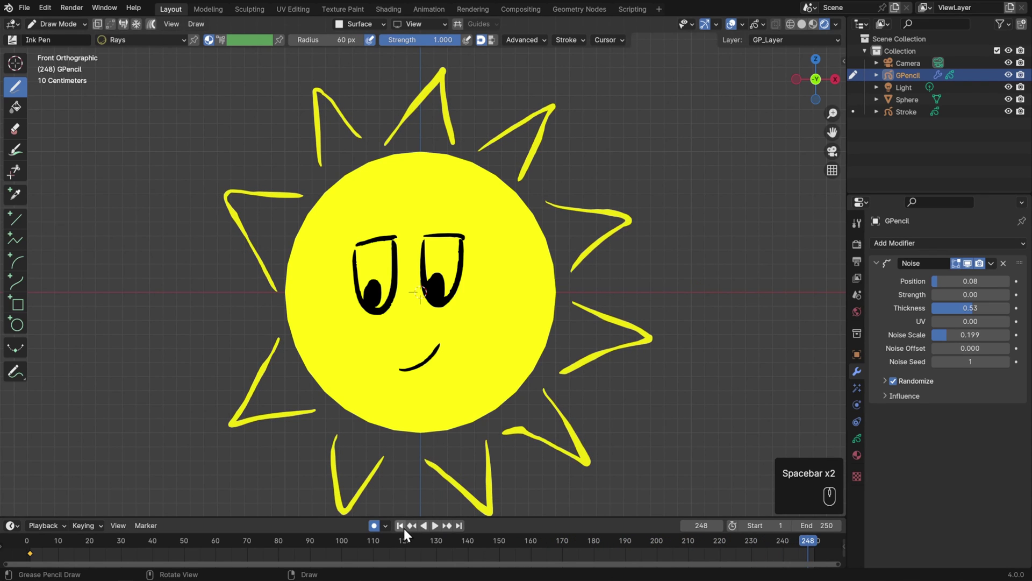
Step: Go to frame 1, return to Object Mode and insert a keyframe for the GPencil rays
click(401, 527)
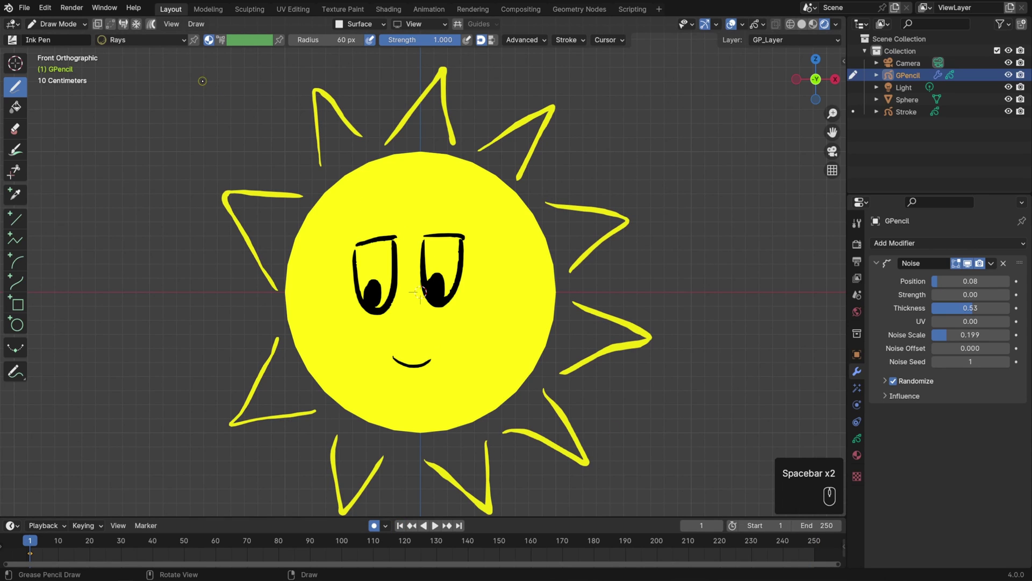
click(74, 27)
click(73, 35)
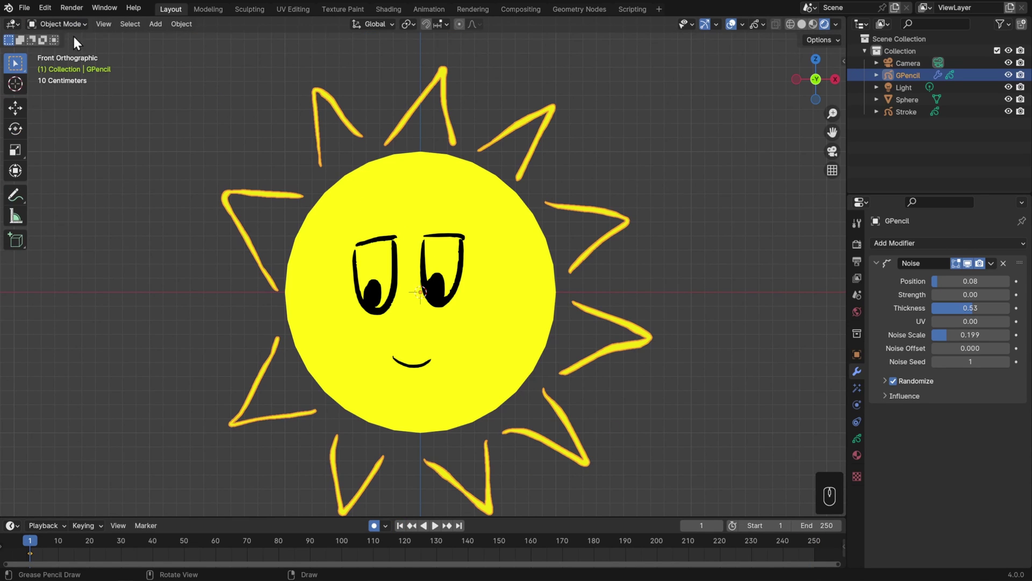
key(i)
click(492, 278)
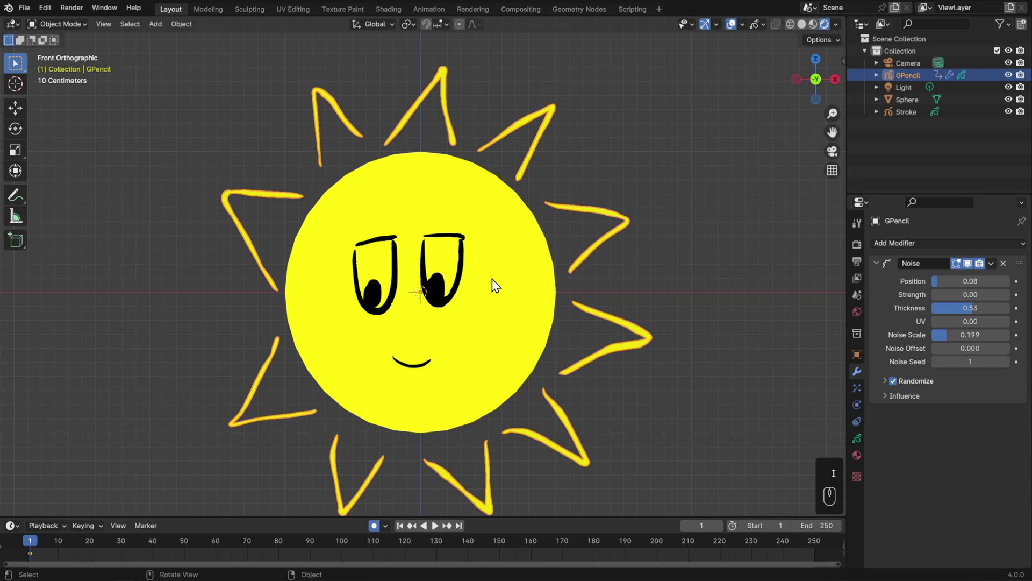
Step: At frame 250, rotate the rays around the sun and insert a keyframe, and play the animation from the start
click(460, 525)
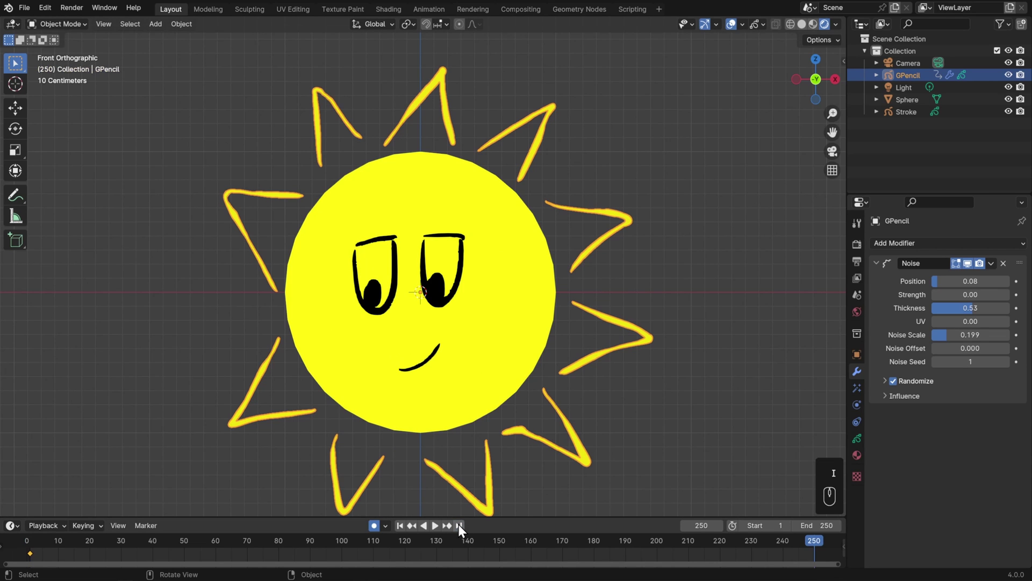
key(r)
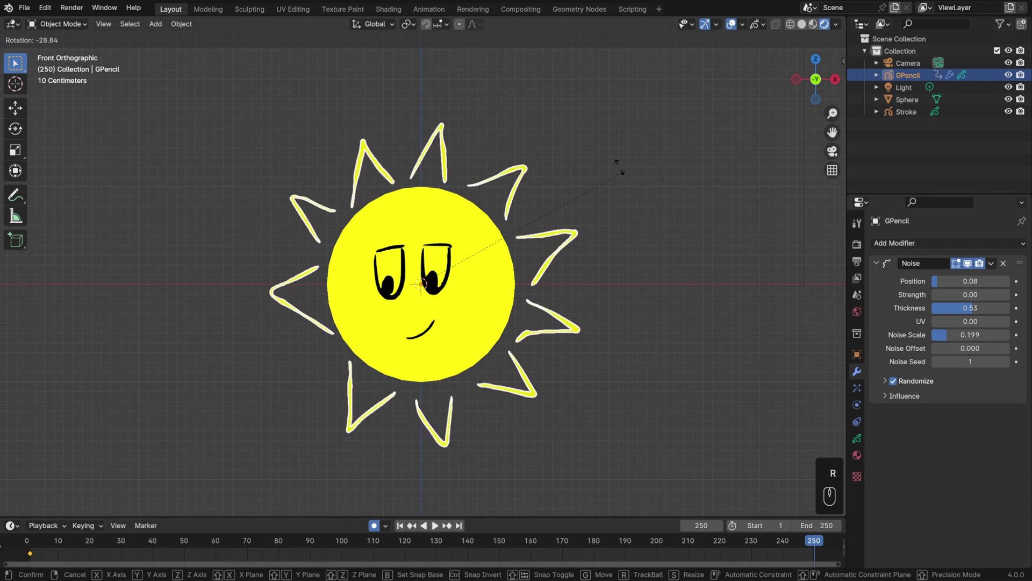
click(435, 87)
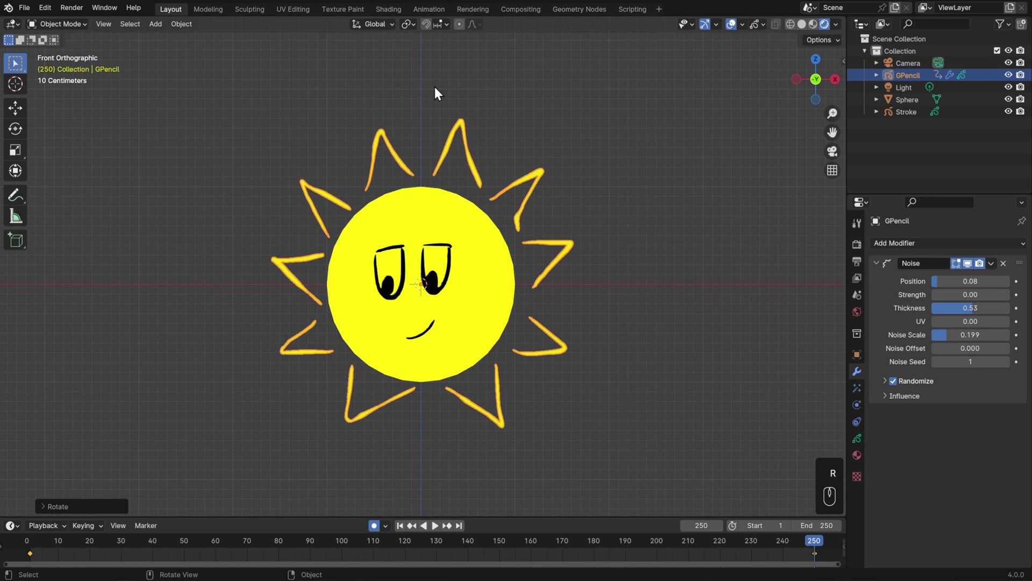
key(i)
click(605, 170)
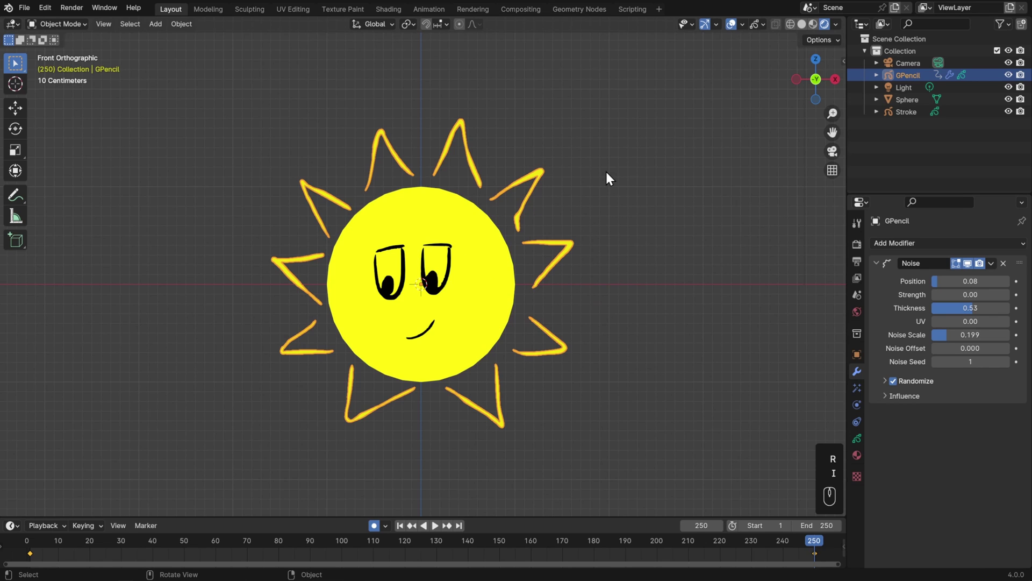
click(399, 525)
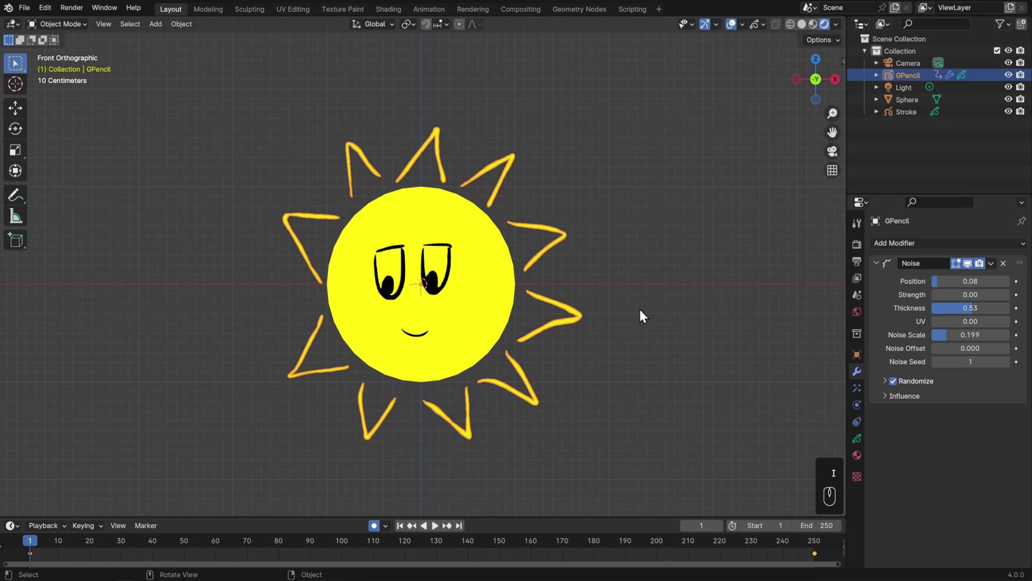
key(space)
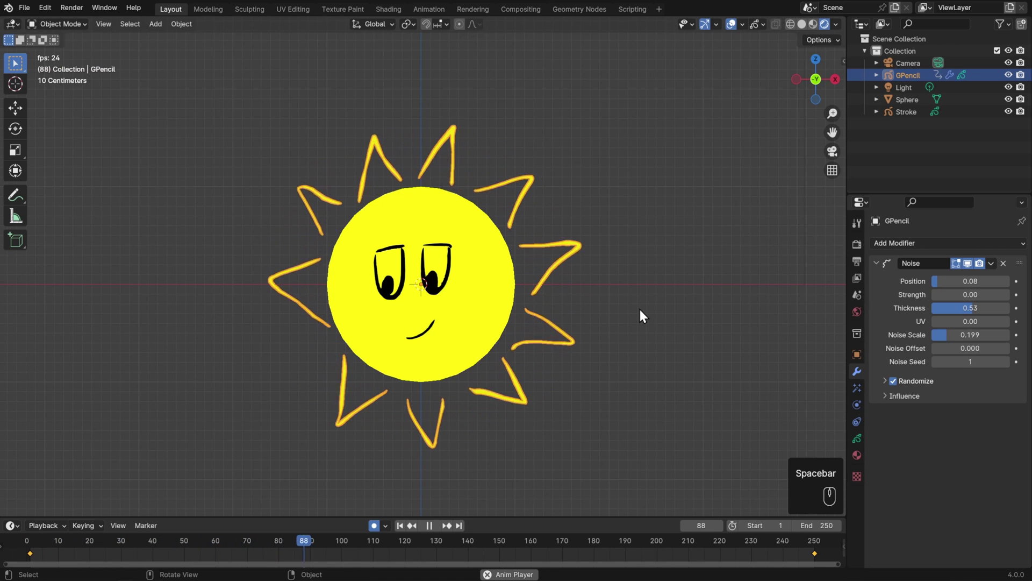
key(space)
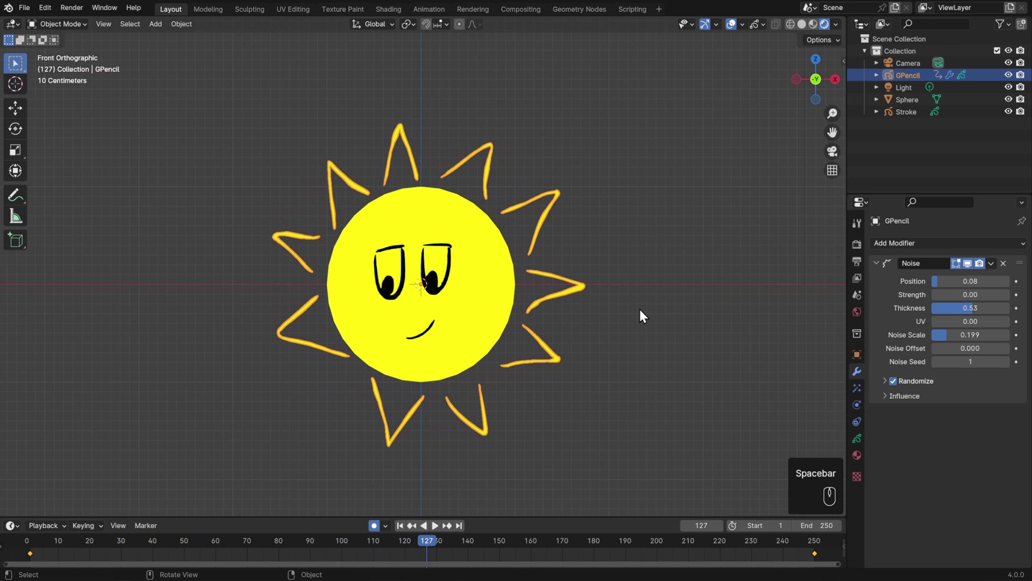
Step: Rename the GPencil object to Rays and the Stroke object to Face
double_click(907, 75)
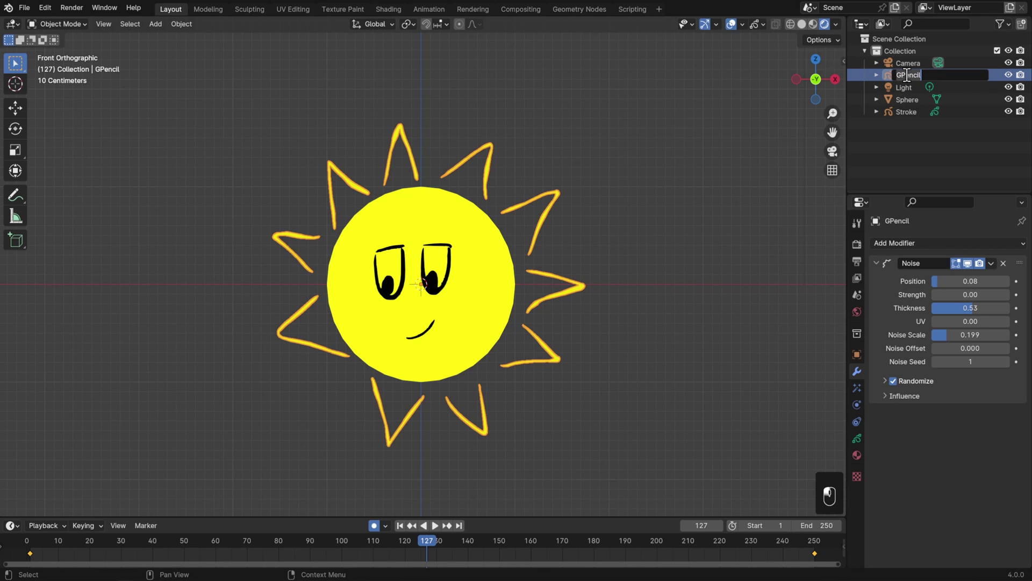
key(ctrl+a)
text(Rays)
key(Return)
click(906, 111)
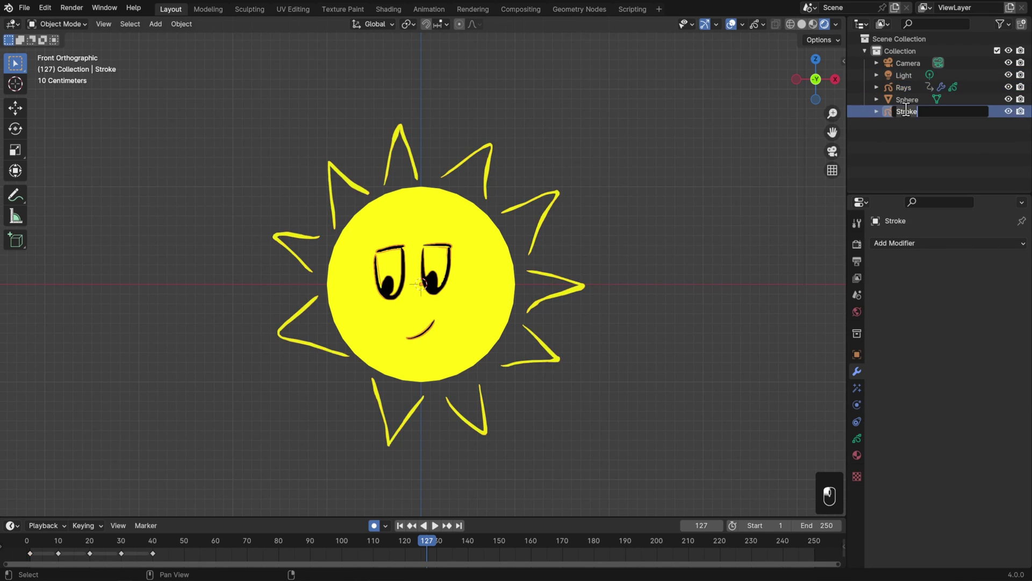
double_click(906, 112)
text(Face)
key(Return)
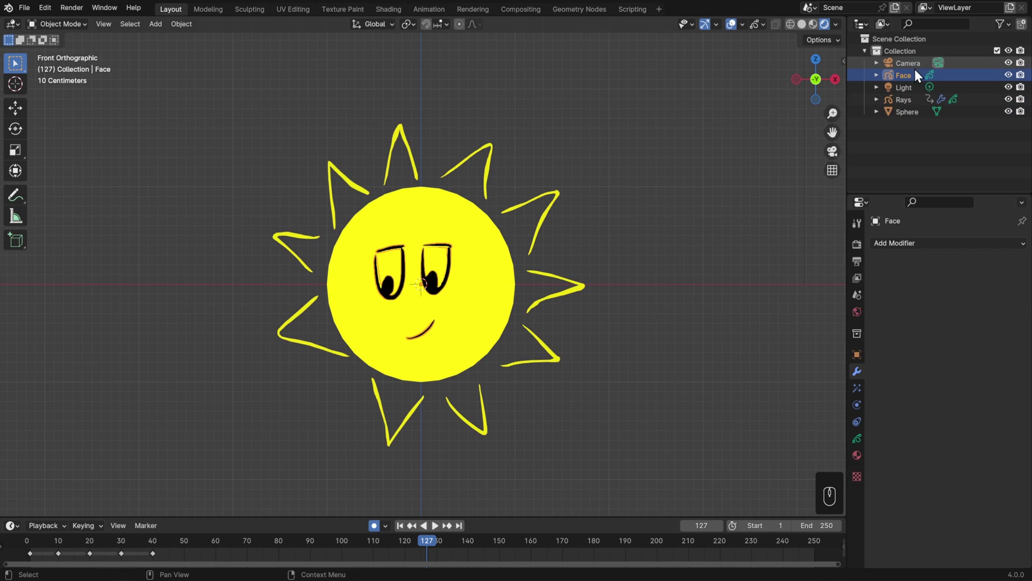
Step: Parent the Face and Rays objects to the Sphere, and select the Sphere
ctrl+click(905, 97)
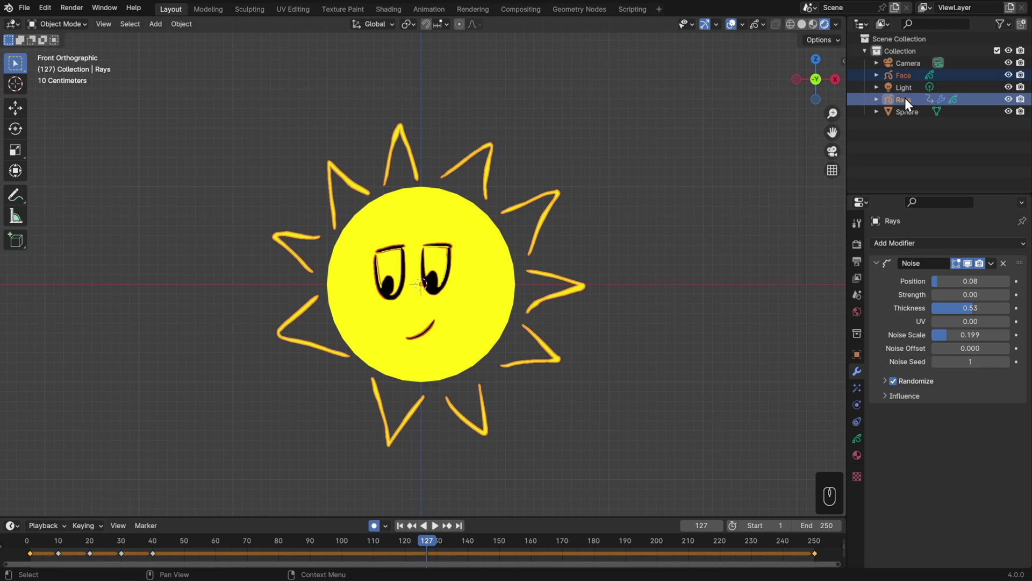
shift+drag(904, 99, 908, 108)
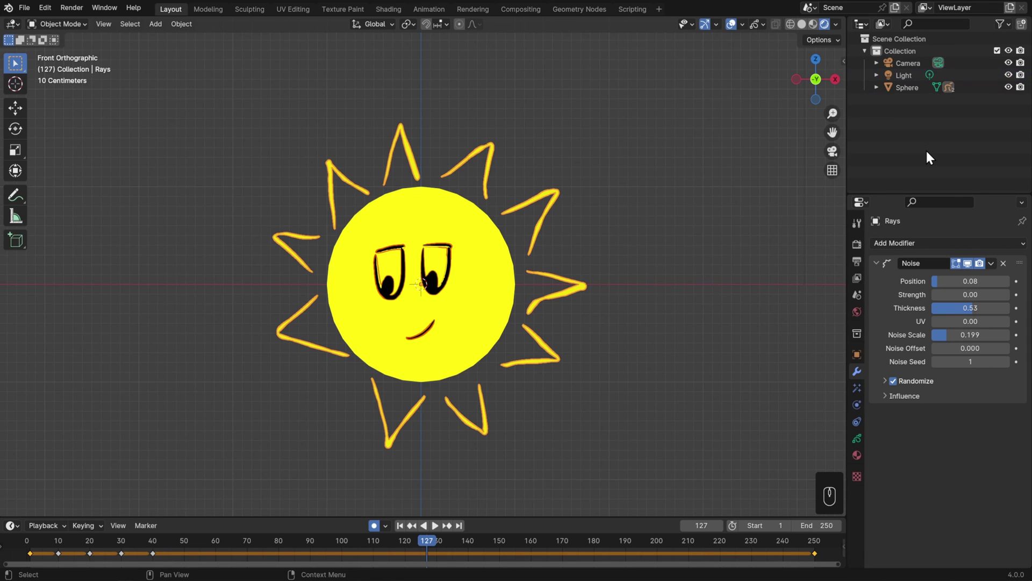
click(908, 89)
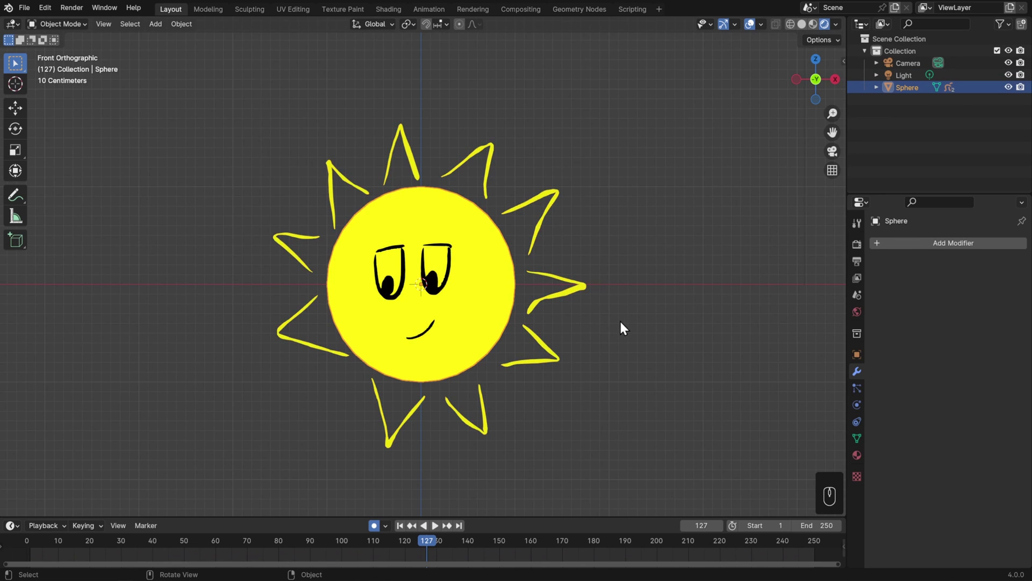
Step: Move the Sphere with its parented face and rays, rotate it about the Z axis, and move it again
middle_drag(622, 327, 590, 337)
key(g)
click(649, 335)
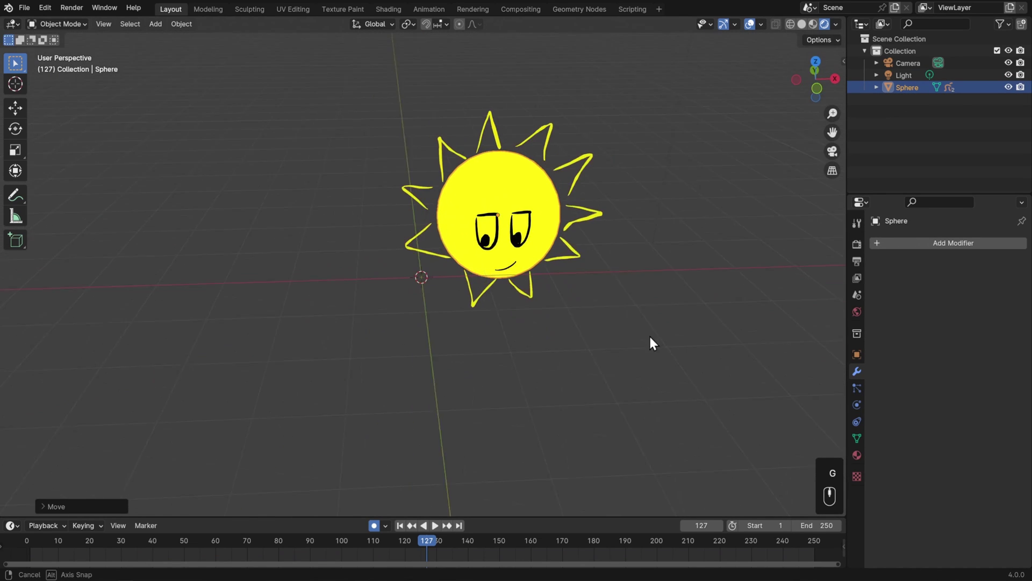
key(r)
key(z)
key(r)
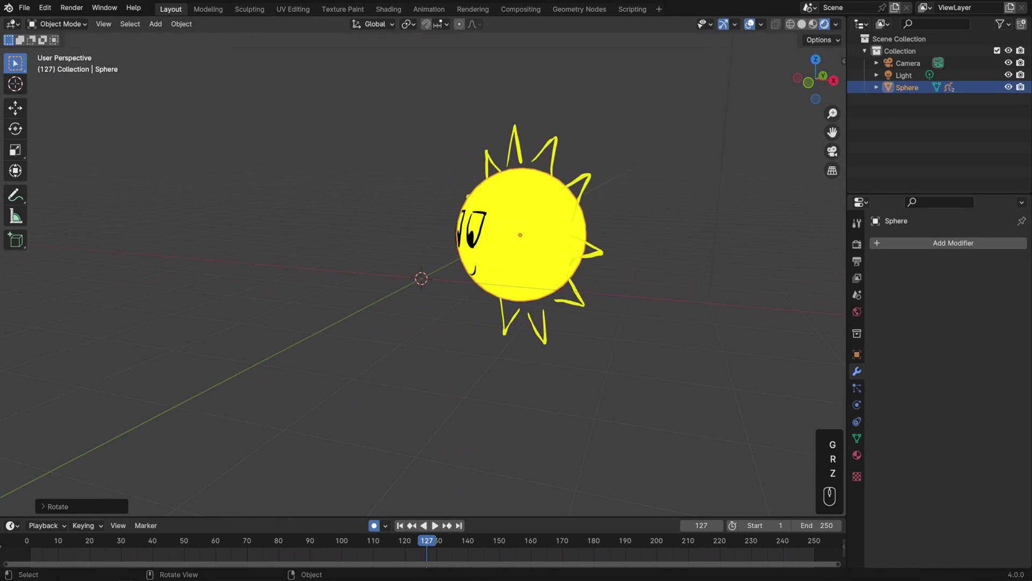
click(679, 306)
key(g)
click(721, 134)
Step: Play the animation to check the face and rays on the moved sun from an angled view, and stop it
middle_drag(595, 182, 580, 290)
key(space)
mouse_move(599, 361)
middle_down()
mouse_move(652, 358)
mouse_move(583, 369)
middle_up()
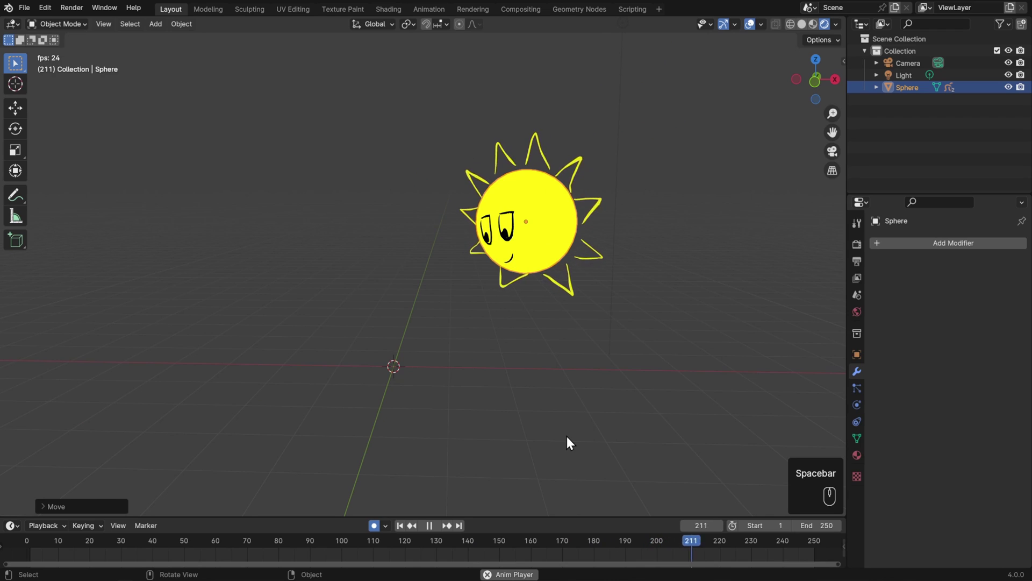
key(space)
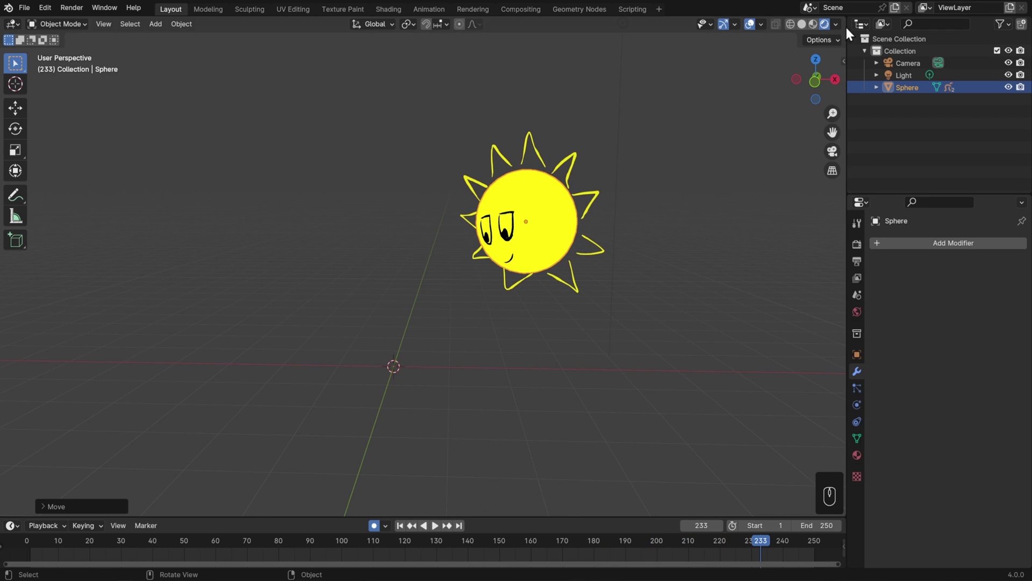
Step: Exclude the sun's Collection from the view layer and add a blank Grease Pencil object in Draw Mode
click(997, 50)
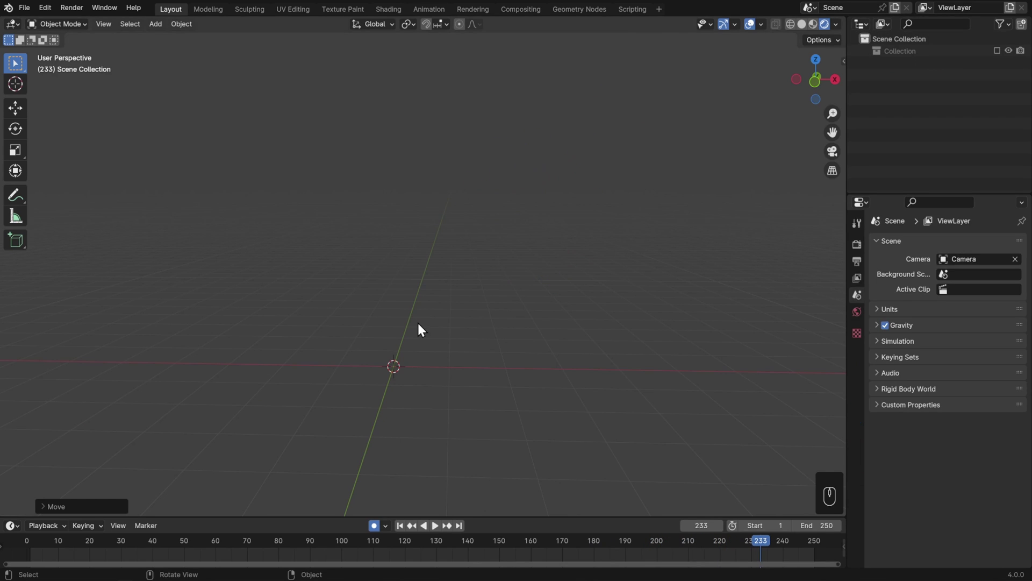
key(shift+a)
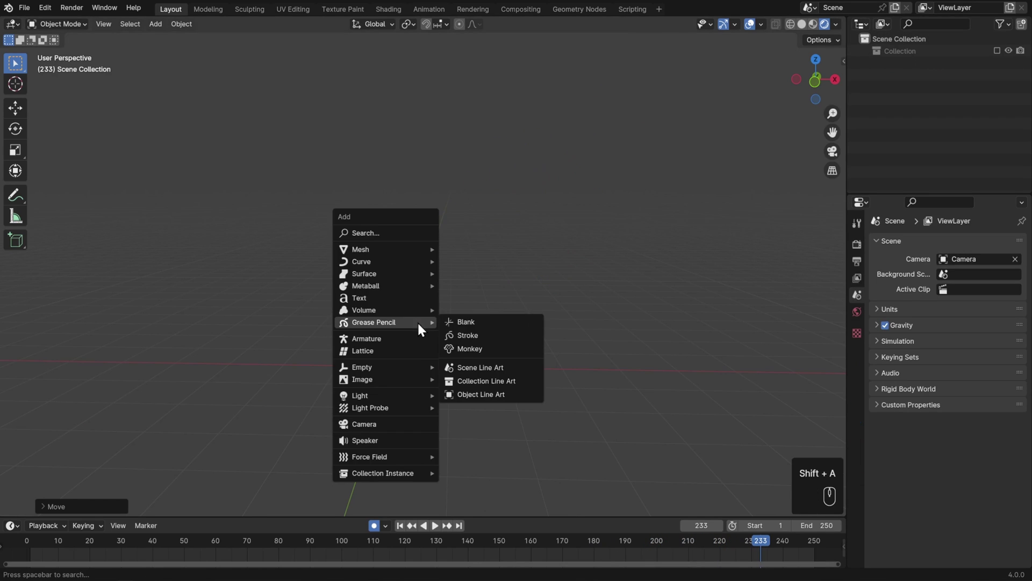
click(511, 323)
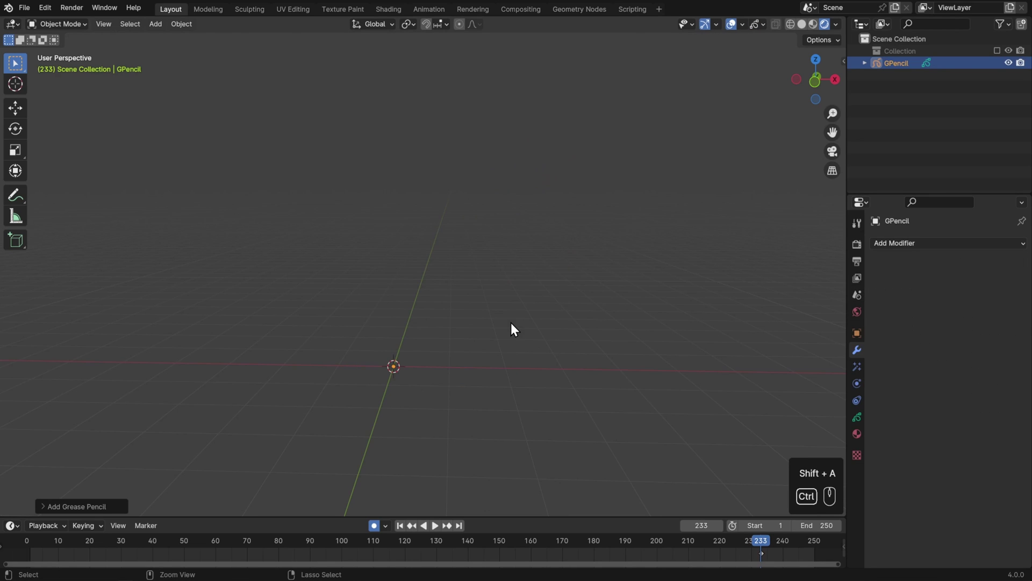
key(ctrl+Tab)
click(513, 226)
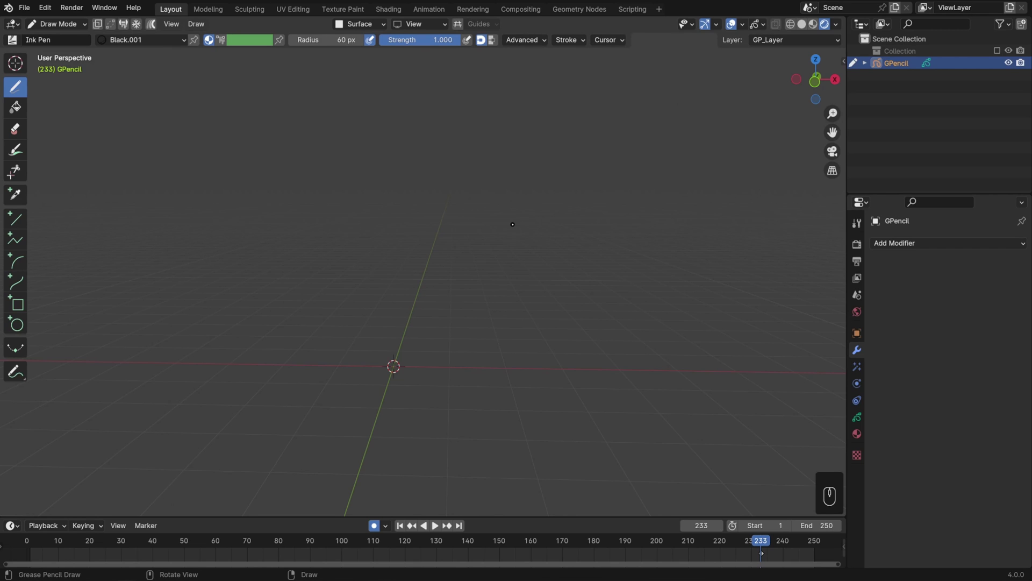
Step: In front view, handwrite the word "Let's" in black ink to the left of the vertical axis
key(KP_1)
mouse_move(470, 269)
shift+middle_down()
mouse_move(442, 329)
mouse_move(484, 301)
mouse_move(488, 280)
shift+middle_up()
mouse_move(229, 244)
mouse_down()
mouse_move(299, 261)
mouse_move(313, 277)
mouse_up()
mouse_move(315, 221)
mouse_down()
mouse_move(324, 269)
mouse_move(332, 237)
mouse_up()
drag(355, 231, 334, 272)
key(ctrl+z)
key(ctrl+z)
drag(331, 207, 332, 224)
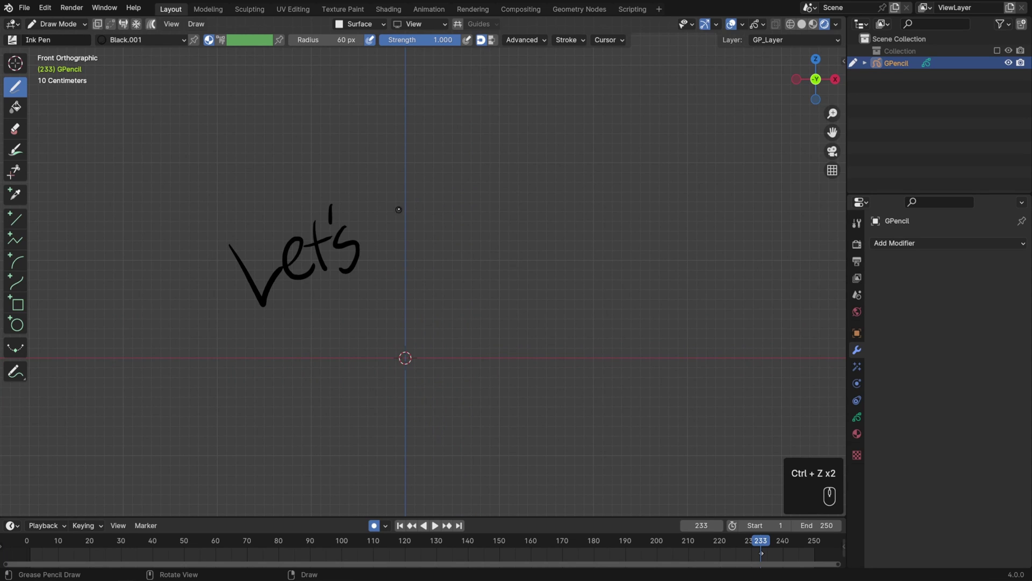
Step: Handwrite the word "learn" after "Let's", curving downward, redoing the strokes that come out badly
drag(398, 201, 388, 268)
drag(405, 254, 455, 272)
mouse_move(467, 253)
mouse_down()
mouse_move(488, 260)
mouse_move(457, 269)
mouse_up()
key(ctrl+z)
key(ctrl+z)
mouse_move(465, 281)
mouse_down()
mouse_move(487, 257)
mouse_move(505, 309)
mouse_up()
Step: Handwrite "Blender!" on a second line beneath "Let's learn"
drag(297, 305, 303, 362)
mouse_move(333, 298)
mouse_down()
mouse_move(349, 351)
mouse_move(375, 346)
mouse_up()
drag(371, 352, 399, 353)
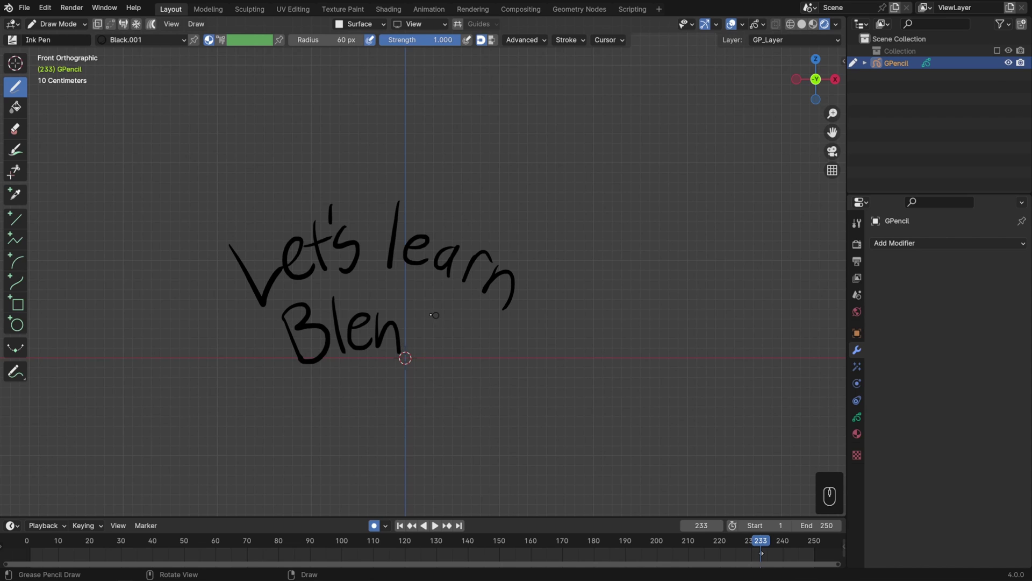
drag(423, 301, 425, 356)
mouse_move(421, 323)
mouse_down()
mouse_move(423, 352)
mouse_move(454, 358)
mouse_up()
drag(463, 325, 480, 324)
drag(530, 301, 489, 362)
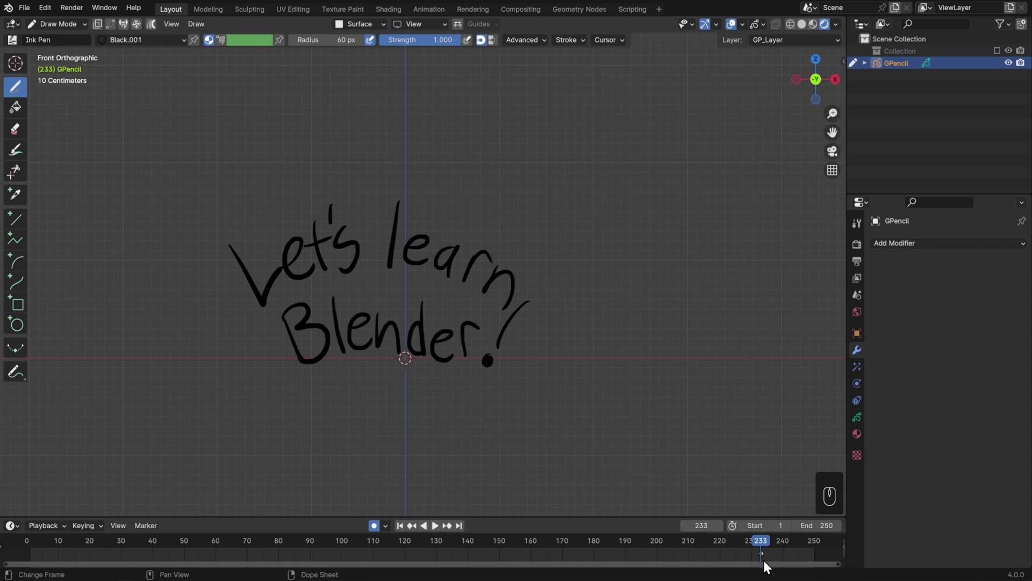
Step: Move the drawing's keyframe to frame 1, turn off auto keying and go to the first frame
key(g)
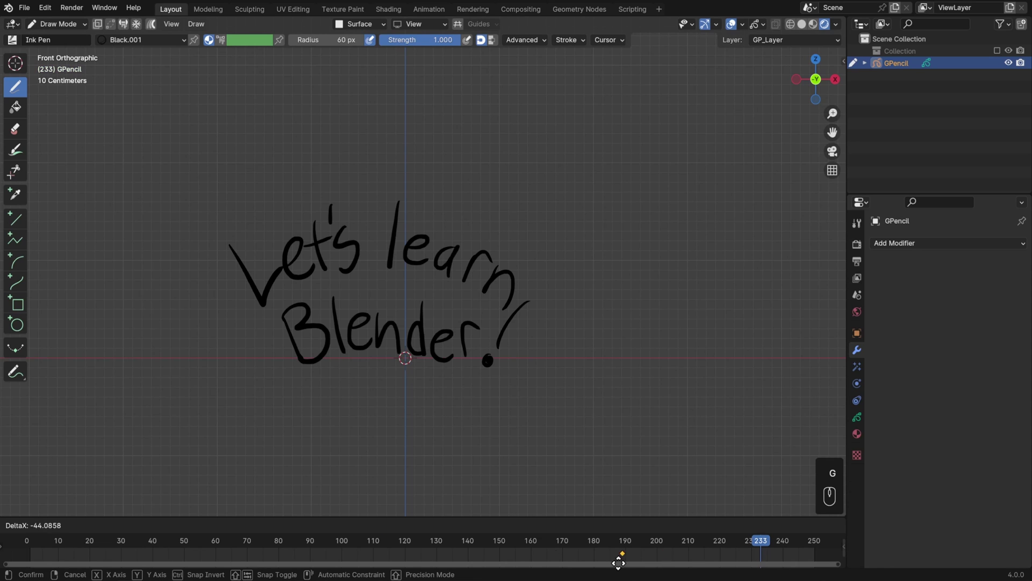
click(32, 545)
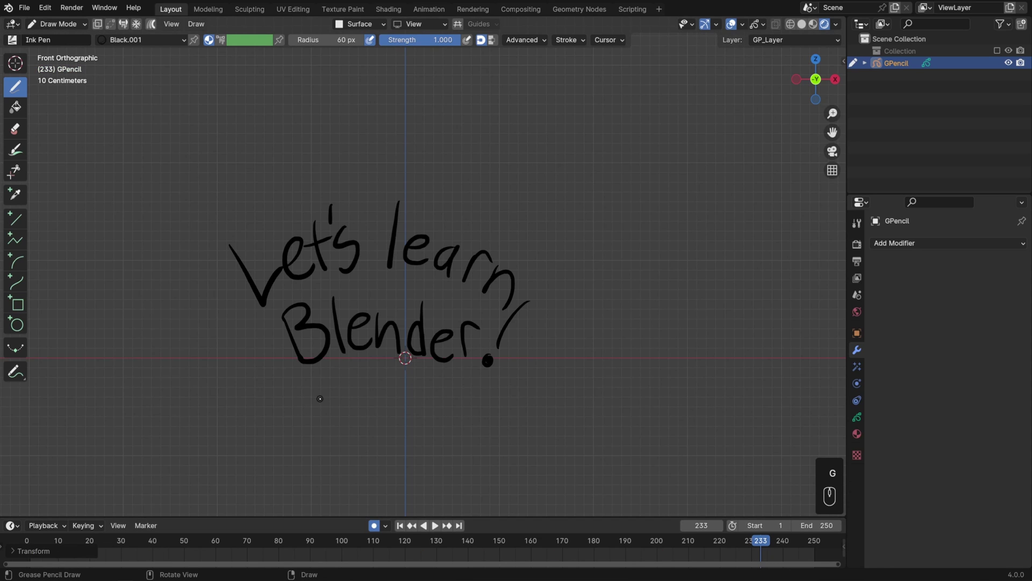
click(374, 527)
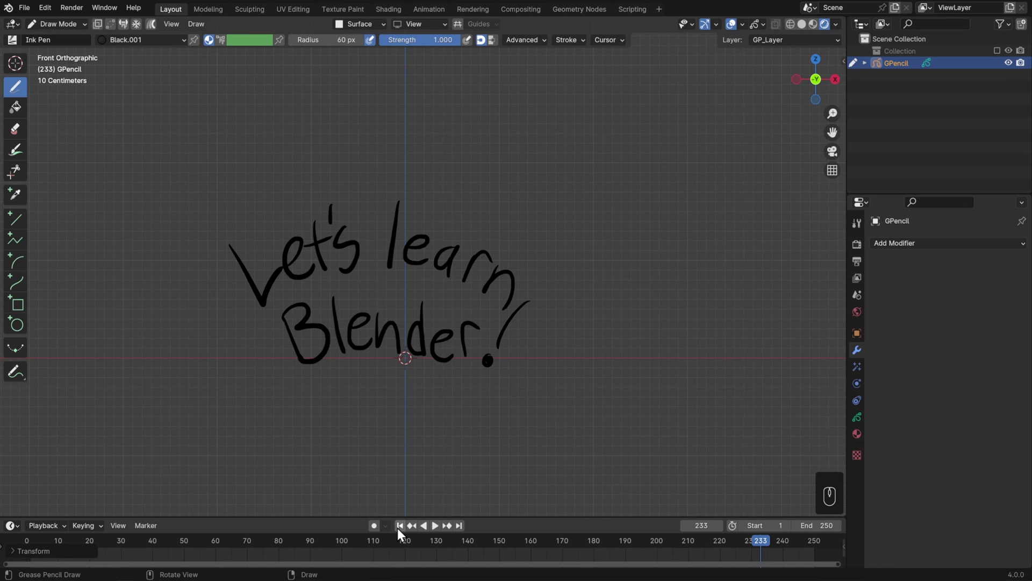
click(400, 527)
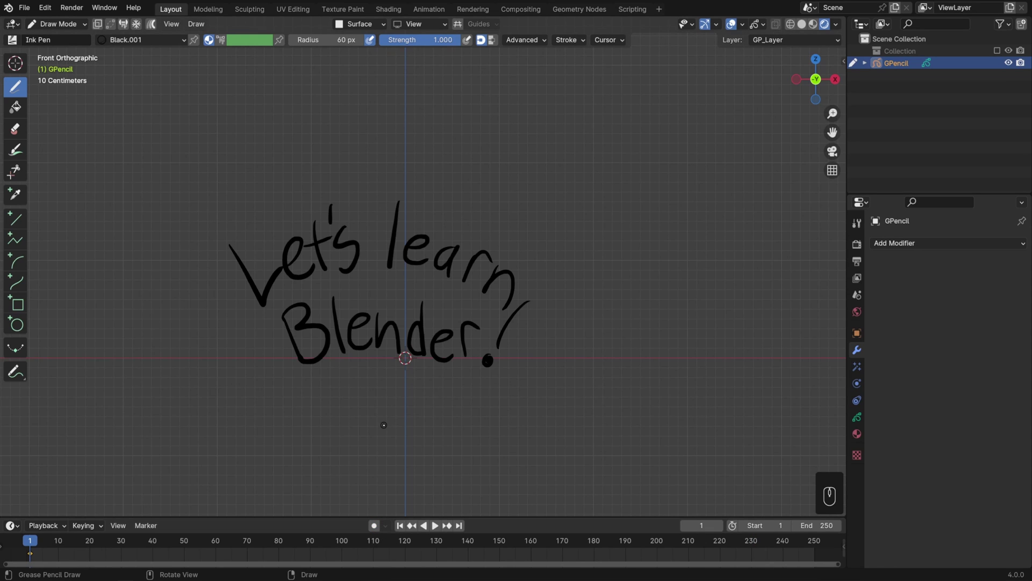
Step: Add a Build modifier to the lettering and play the animation to preview the writing effect
scroll(411, 301, up, 4)
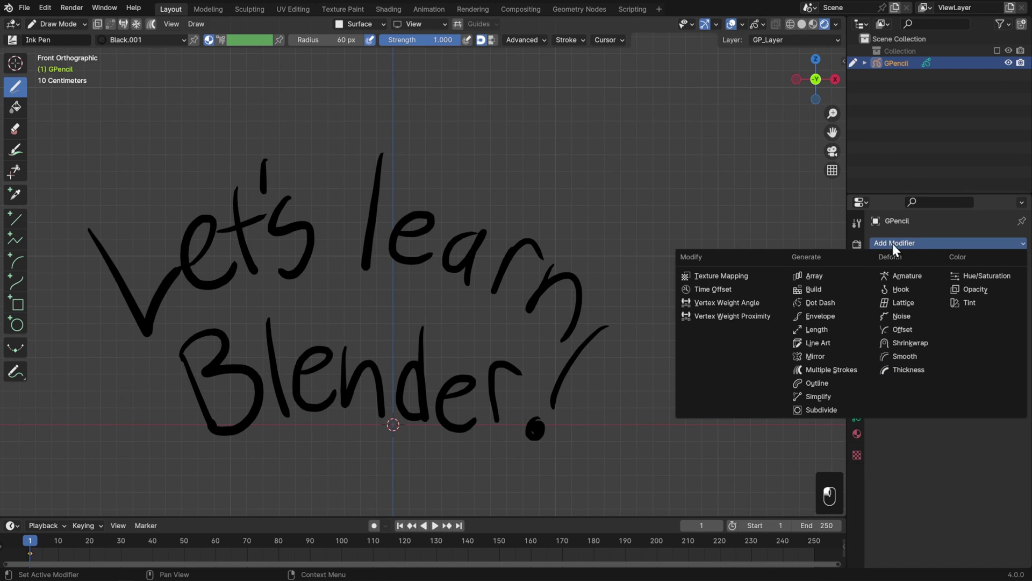
click(818, 289)
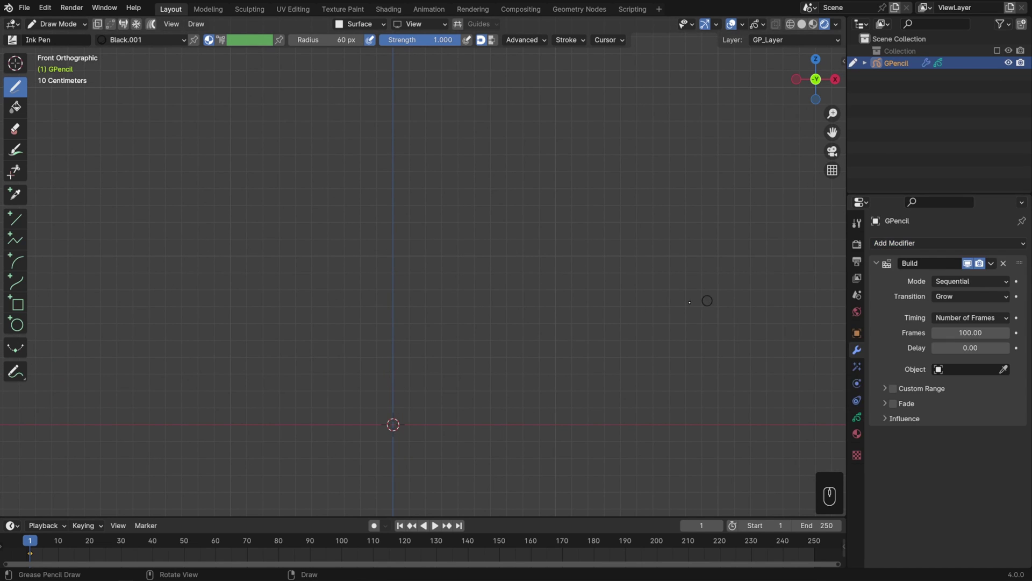
click(434, 525)
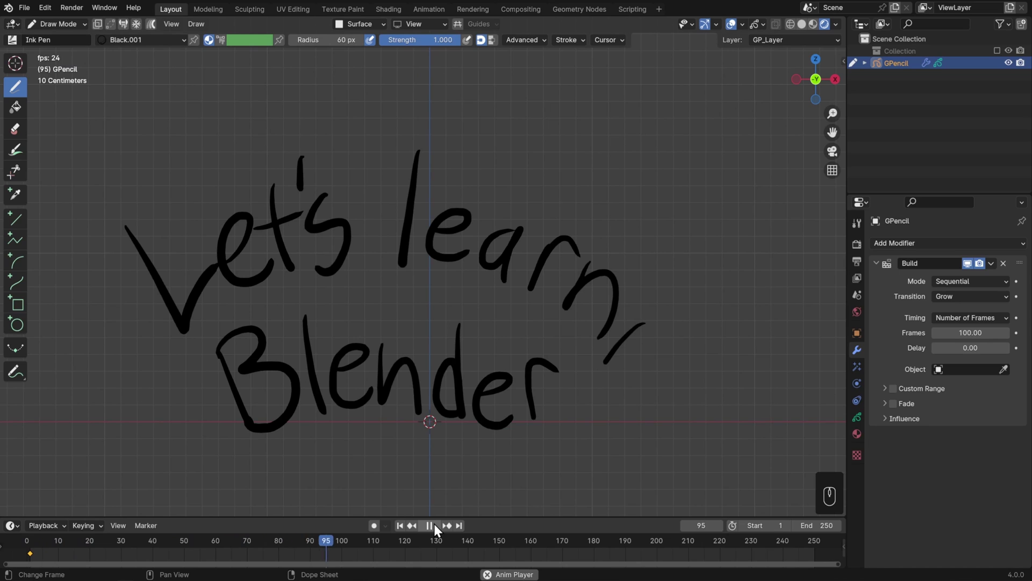
click(434, 524)
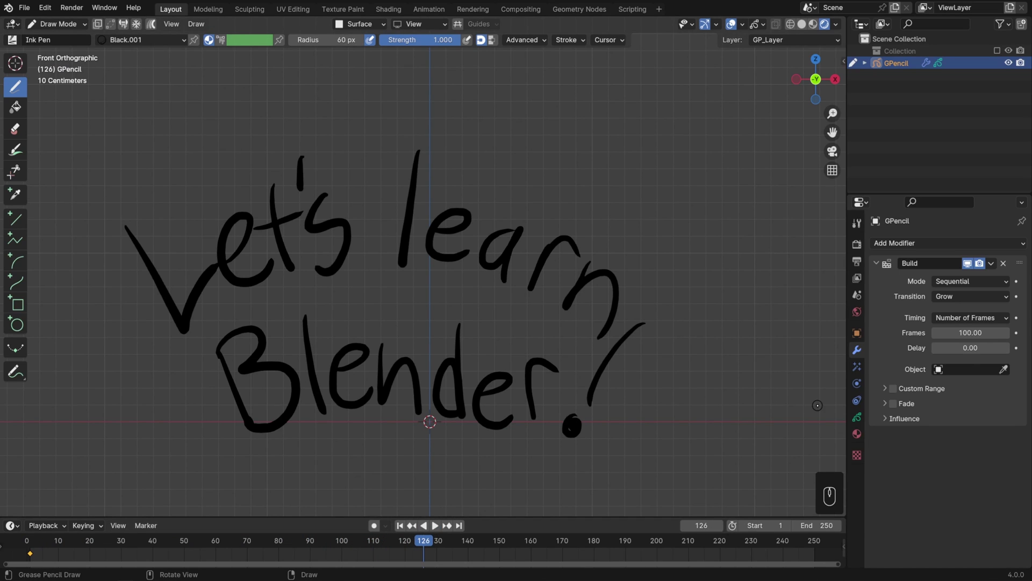
Step: Set the Build modifier's timing to Natural Drawing Speed and preview the animation
click(959, 321)
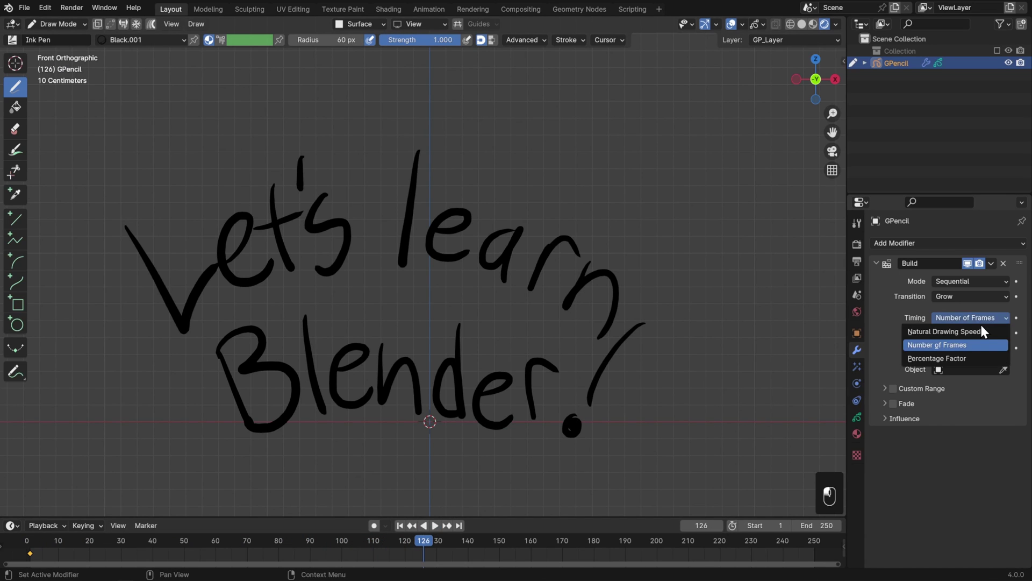
click(982, 331)
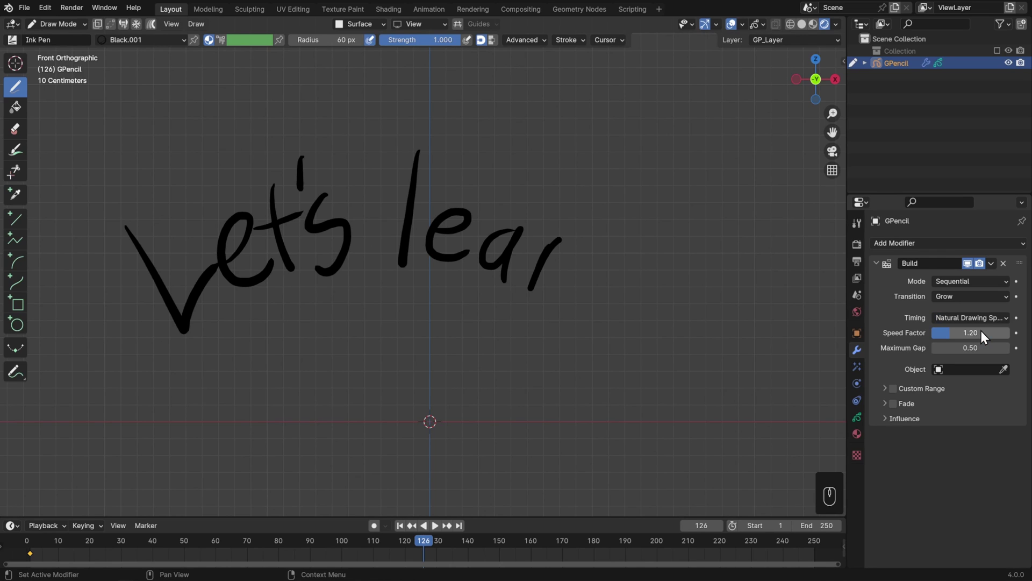
key(space)
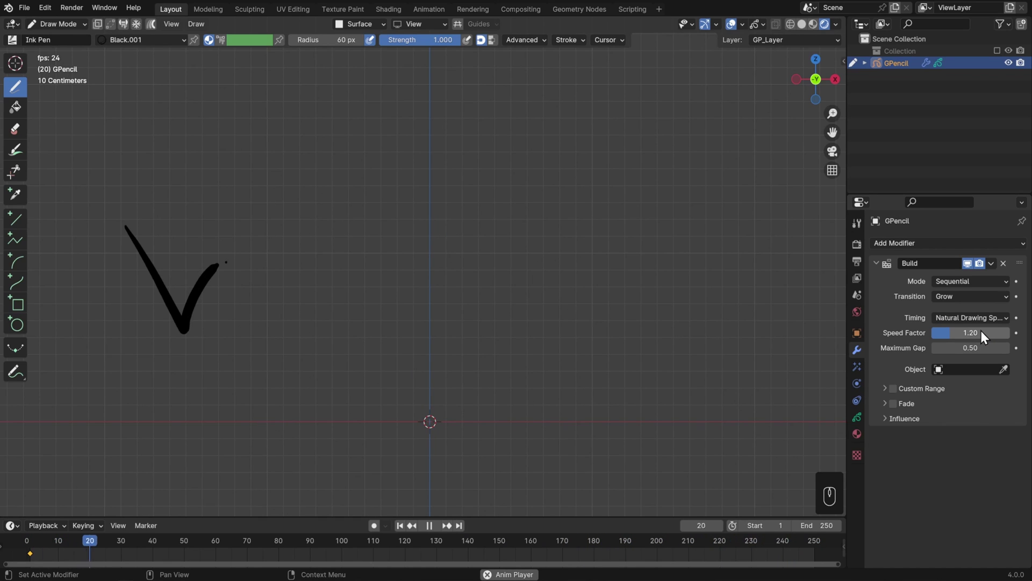
key(space)
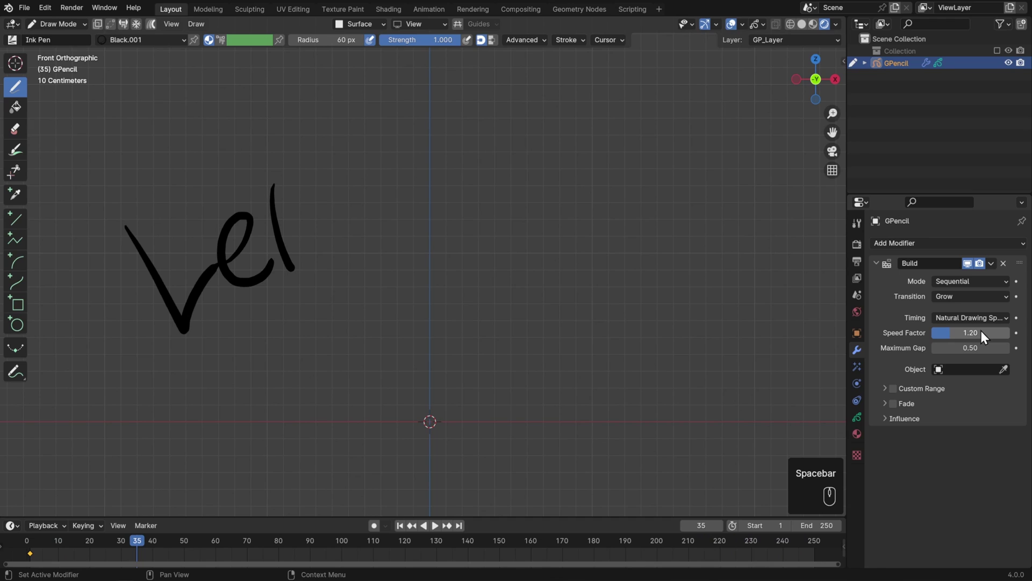
Step: Set the Build modifier's Speed Factor to 2 and play the animation again
click(982, 331)
text(2)
key(Return)
key(space)
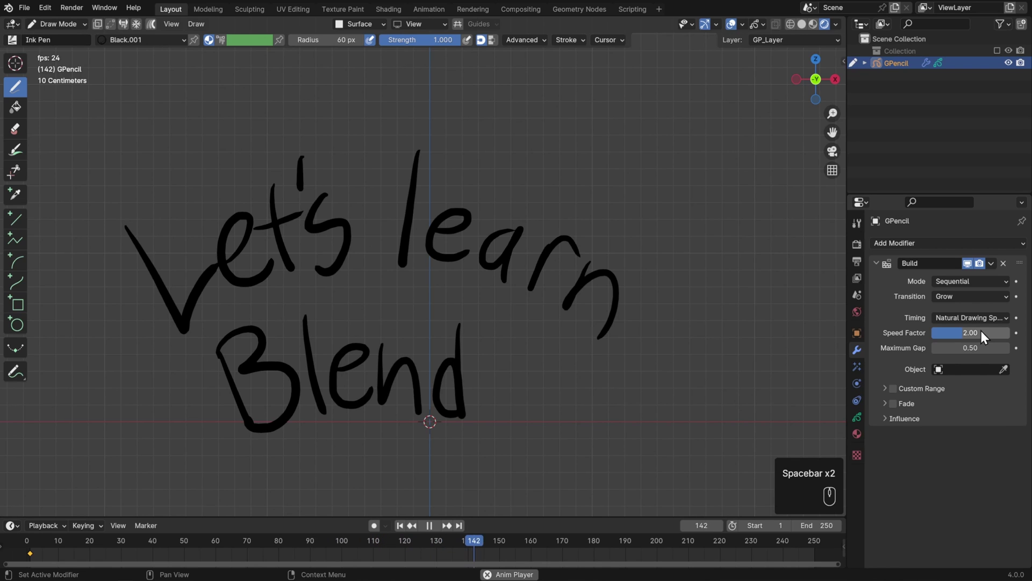
key(space)
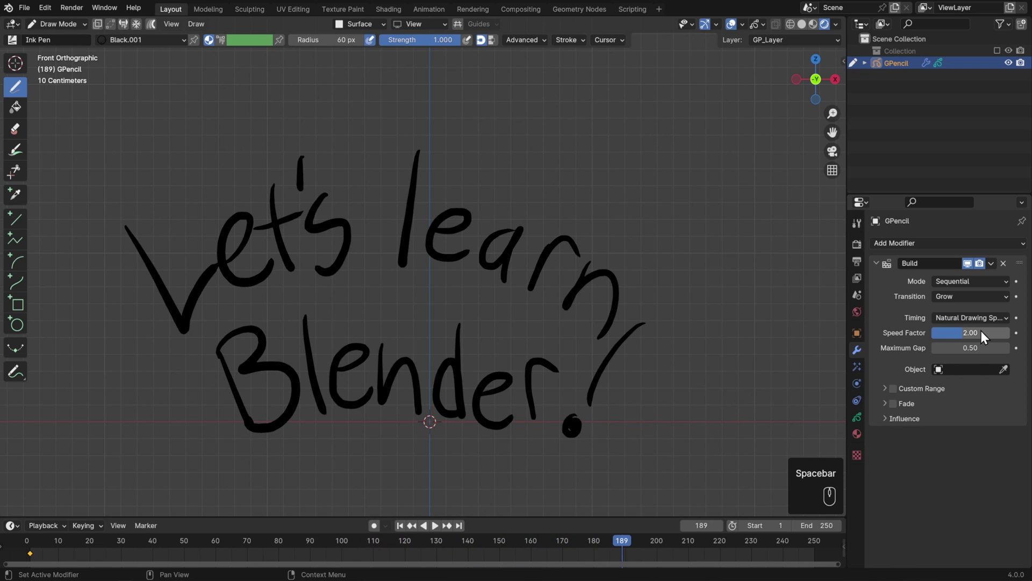